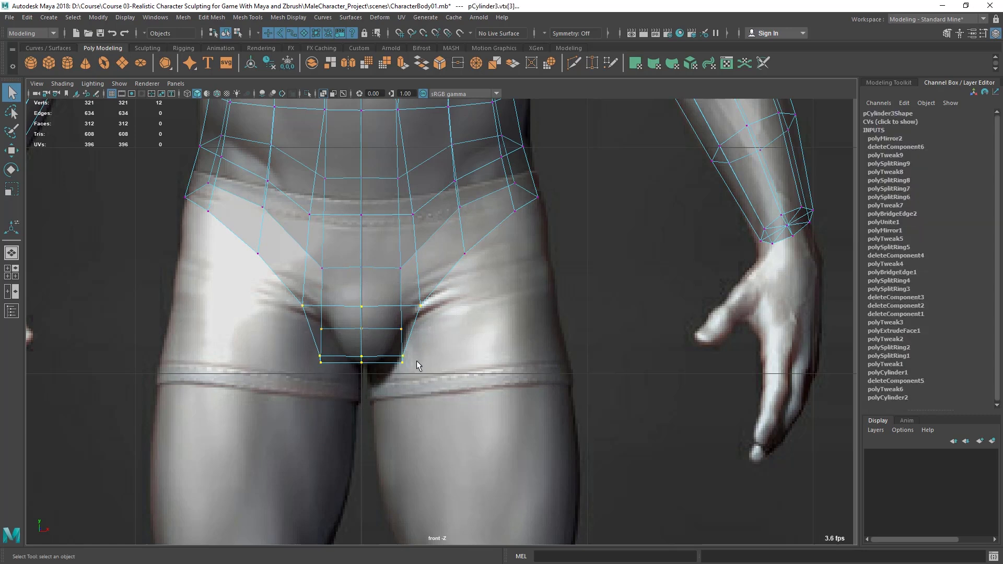
Scale the crotch vertices of the torso mesh horizontally inward, then narrow the lower rows slightly further
key("r")
left_click_drag(409, 333, 393, 334)
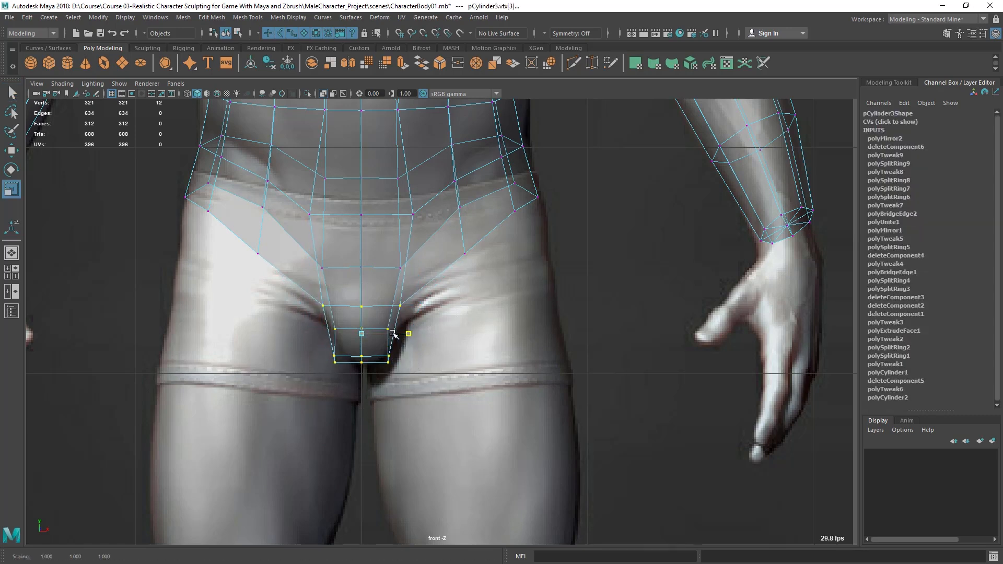
left_click_drag(315, 326, 461, 428)
left_click_drag(409, 345, 405, 346)
Examine the torso's open leg hole in perspective from below and select its border edge loop
key("space")
key("space")
left_click_drag(486, 274, 418, 252, "alt")
right_click_drag(470, 313, 558, 342, "alt")
left_click_drag(558, 343, 566, 334, "alt")
right_click_drag(390, 235, 440, 219)
left_click(553, 337)
left_click_drag(553, 337, 353, 328, "alt")
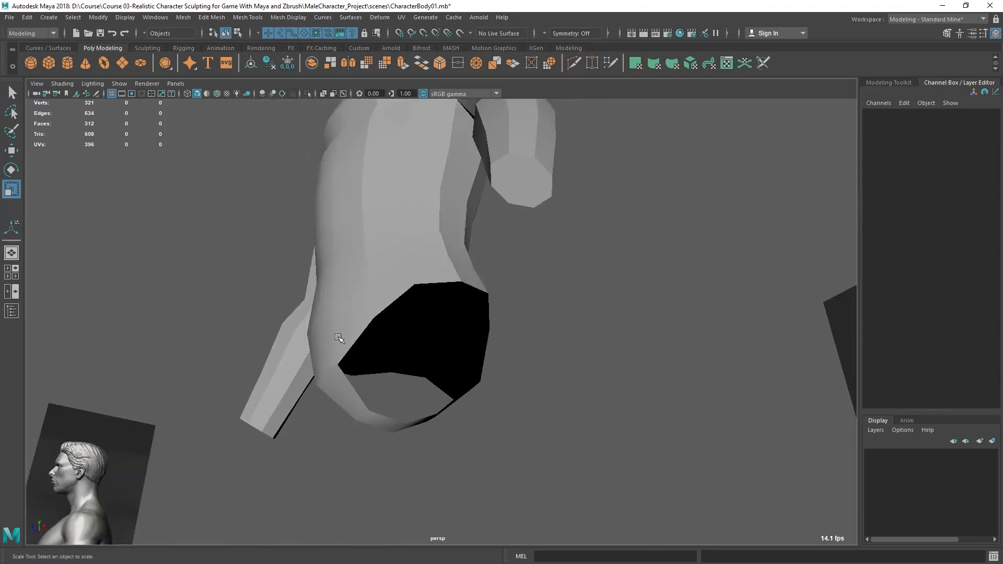
left_click_drag(505, 289, 383, 315, "alt")
left_click_drag(439, 263, 396, 293, "alt")
left_click(392, 301)
right_click_drag(419, 250, 419, 223)
double_click(369, 330)
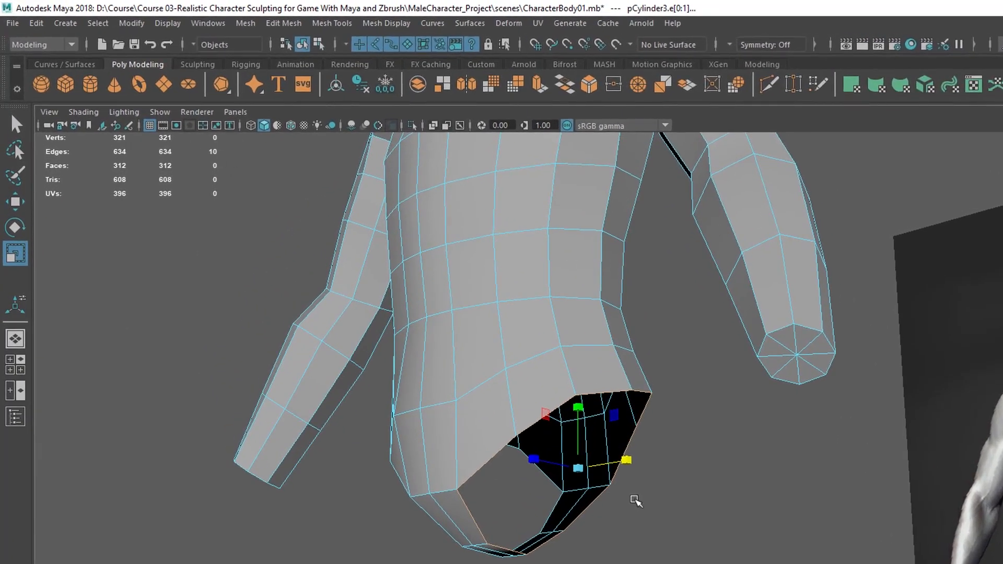
Check individual border edges around the leg opening, then return the torso to object selection
left_click_drag(635, 501, 523, 543, "alt")
left_click(475, 518)
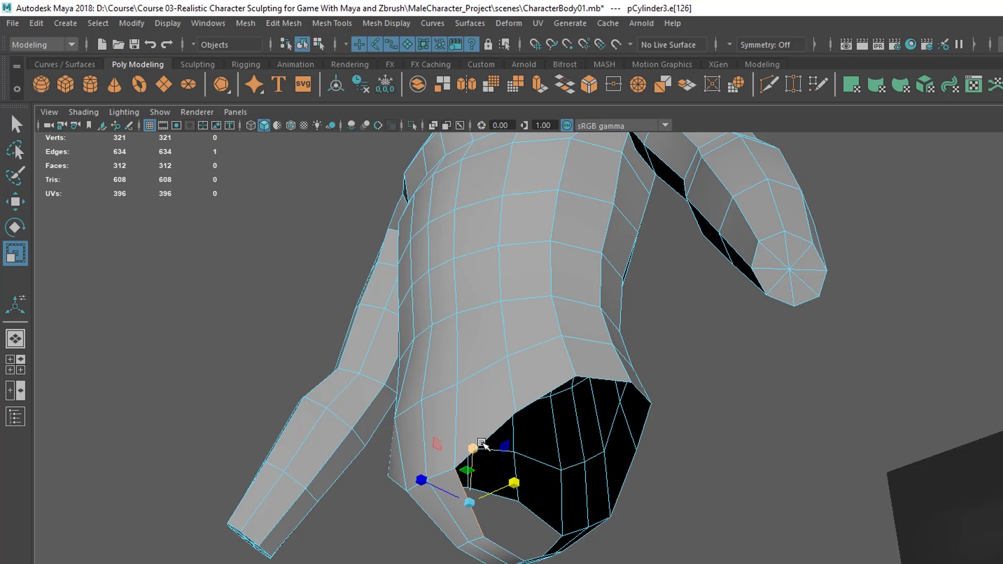
left_click(491, 432)
left_click(541, 398)
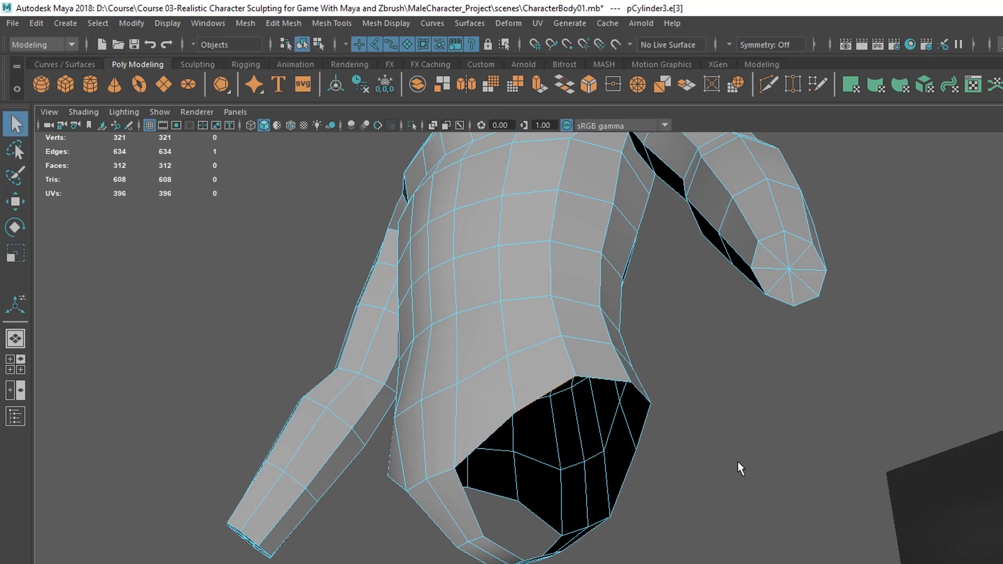
left_click(743, 467)
key("q")
scroll(762, 489, "down", 4)
left_click_drag(478, 483, 525, 522, "alt")
right_click_drag(525, 265, 677, 155)
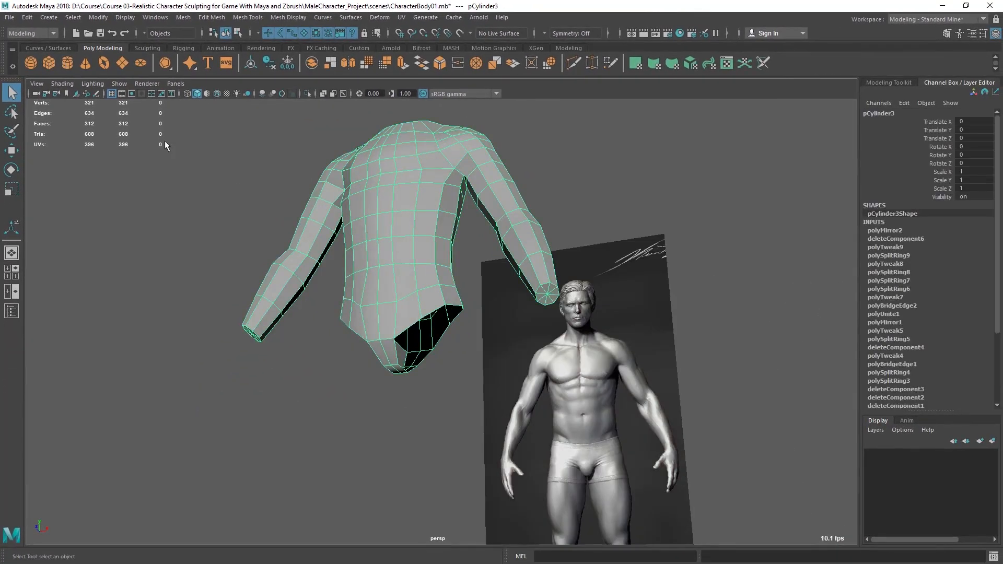
Create a polygon cylinder for the leg with Subdivisions Axis set to 10
left_click(69, 64)
left_click_drag(539, 307, 461, 342, "alt")
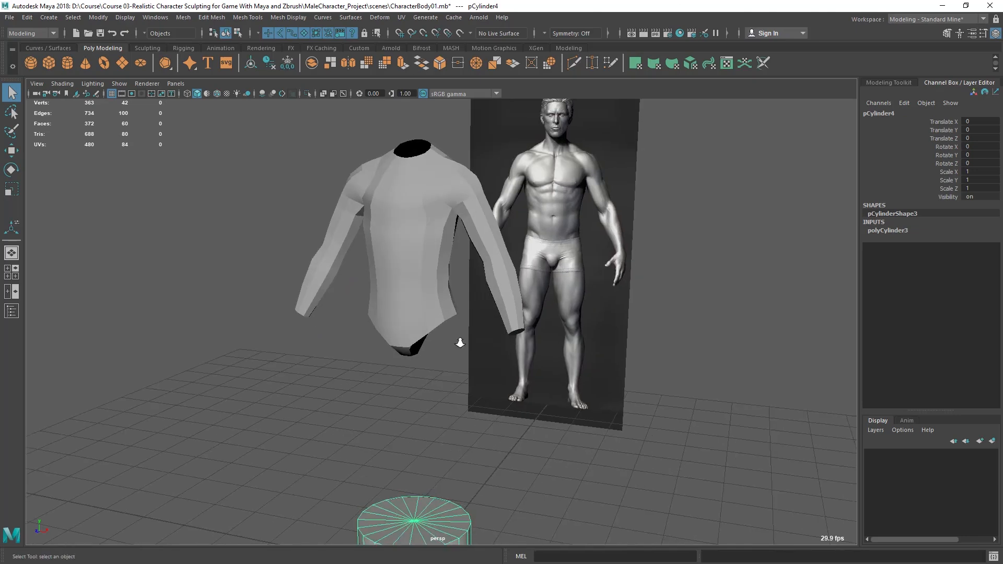
scroll(461, 343, "down", 3)
left_click(888, 230)
type("10")
key("Return")
Move the cylinder in the front view onto the reference thigh, at about X 0.598 and Y 3.351
left_click_drag(681, 399, 513, 361, "alt")
key("space")
key("space")
scroll(366, 454, "down", 5)
key("w")
left_click_drag(433, 501, 464, 320)
Reduce the leg cylinder's radius to 0.36 to fit the reference thigh
scroll(460, 366, "up", 5)
middle_click_drag(527, 448, 511, 419, "alt")
right_click_drag(561, 419, 592, 421, "alt")
right_click_drag(540, 305, 477, 299, "alt")
middle_click_drag(434, 253, 428, 266, "alt")
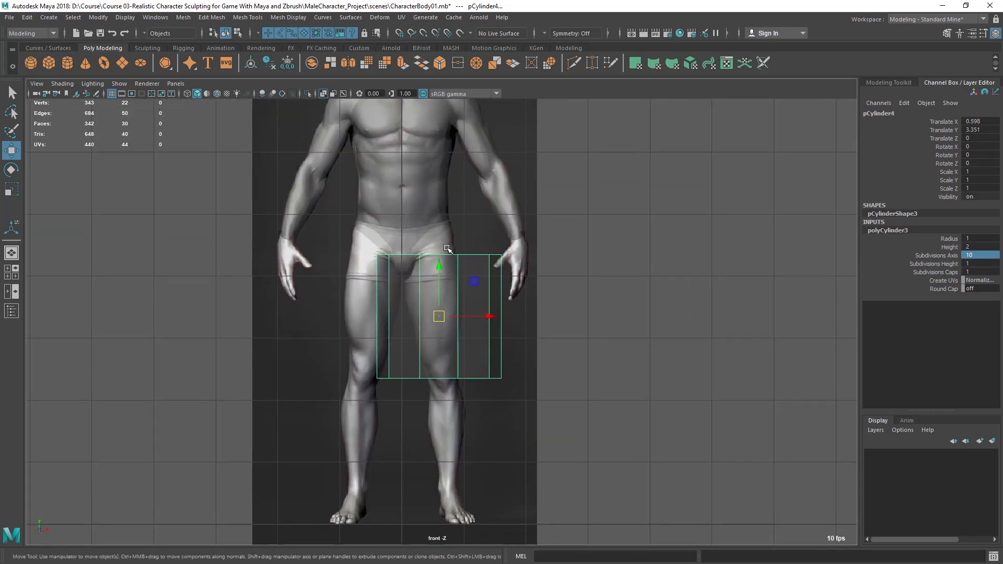
scroll(464, 343, "up", 1)
middle_click_drag(463, 361, 457, 387, "alt")
right_click_drag(382, 309, 427, 336, "alt")
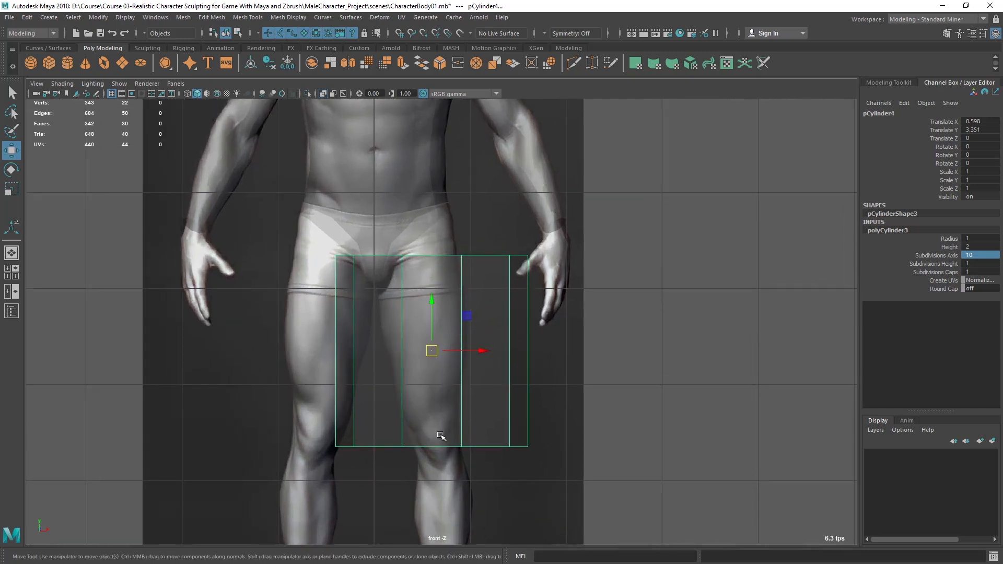
mouse_move(444, 438)
middle_mouse_down("alt")
mouse_move(425, 275)
mouse_move(463, 438)
middle_mouse_up("alt")
right_click_drag(465, 392, 554, 355, "alt")
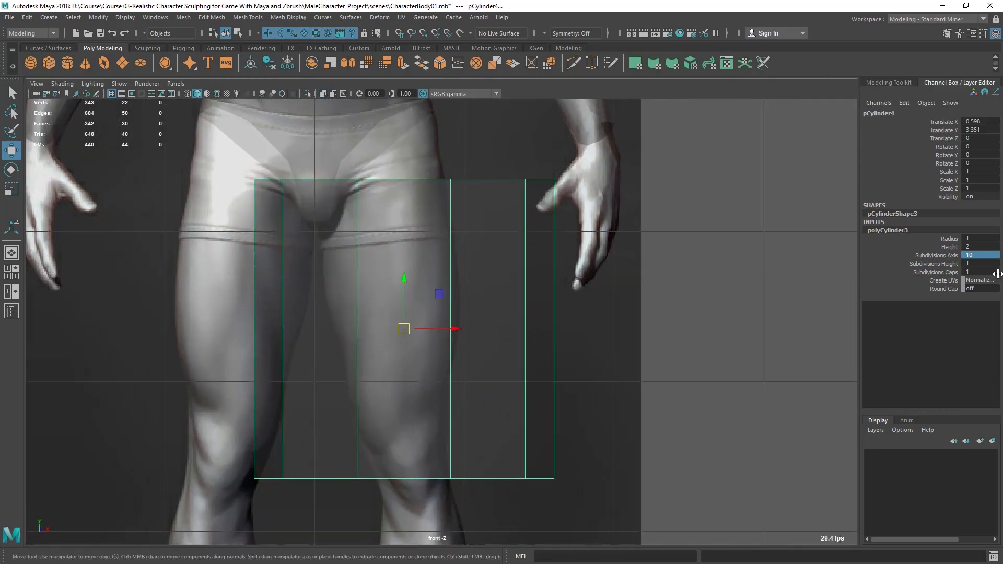
left_click(952, 242)
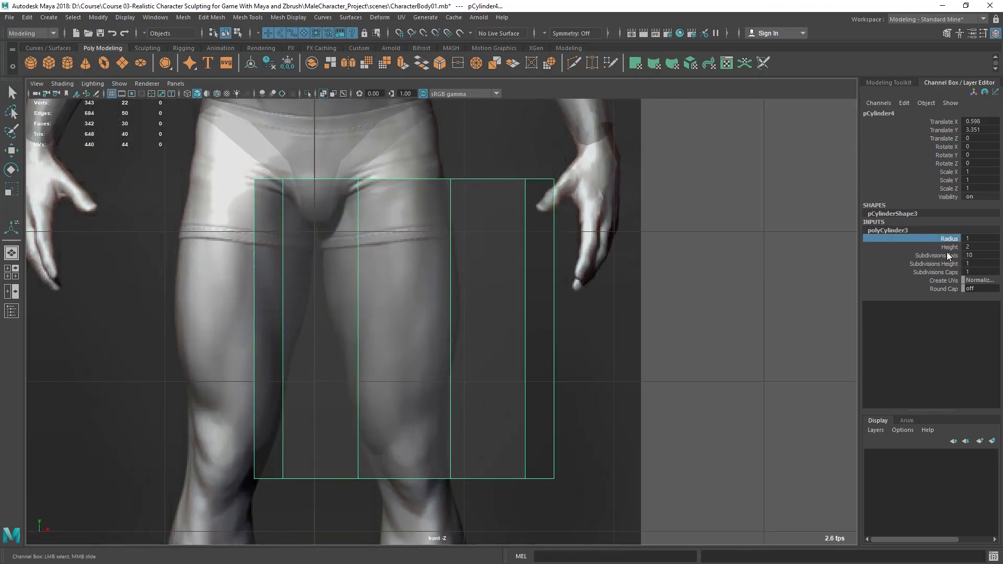
middle_click_drag(638, 273, 633, 279)
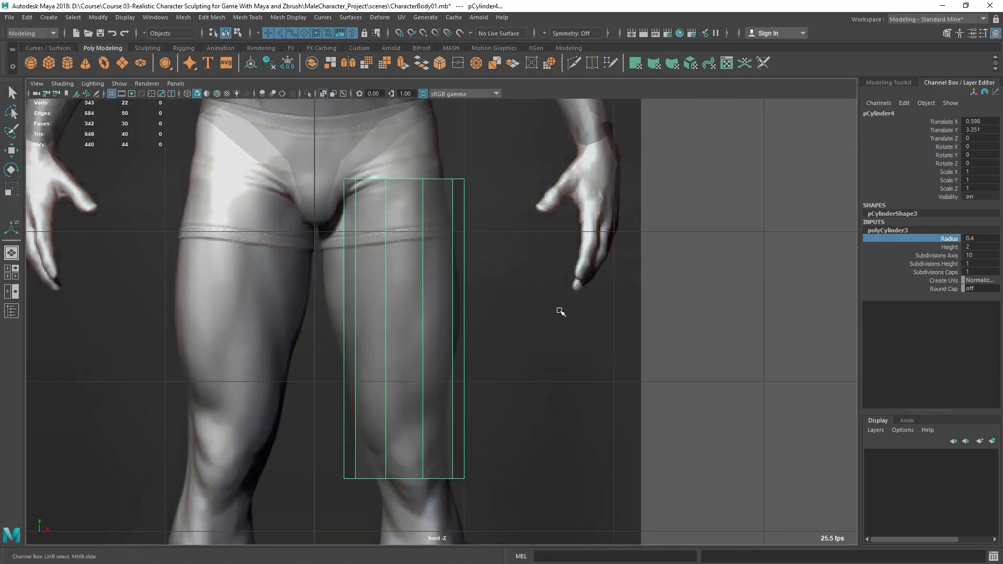
middle_click_drag(564, 276, 574, 268)
Reposition the cylinder over the thigh in the front view at about X 0.551 and Y 3.474
right_click_drag(396, 236, 537, 271, "alt")
key("w")
left_click_drag(392, 327, 376, 308)
middle_click_drag(444, 338, 481, 311, "alt")
right_click_drag(482, 311, 460, 313, "alt")
middle_click_drag(459, 313, 470, 323, "alt")
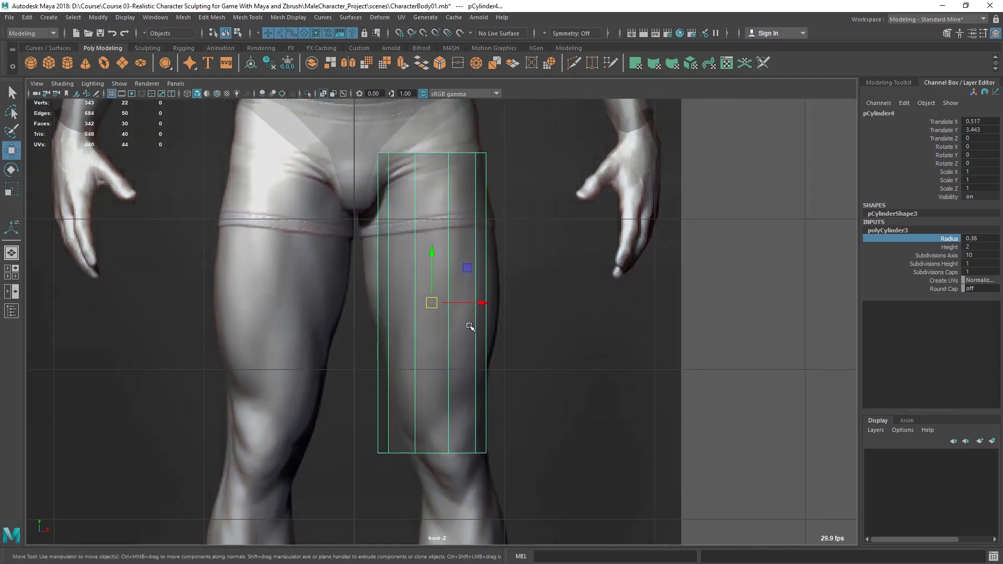
mouse_move(428, 308)
left_mouse_down()
mouse_move(473, 305)
mouse_move(433, 302)
left_mouse_up()
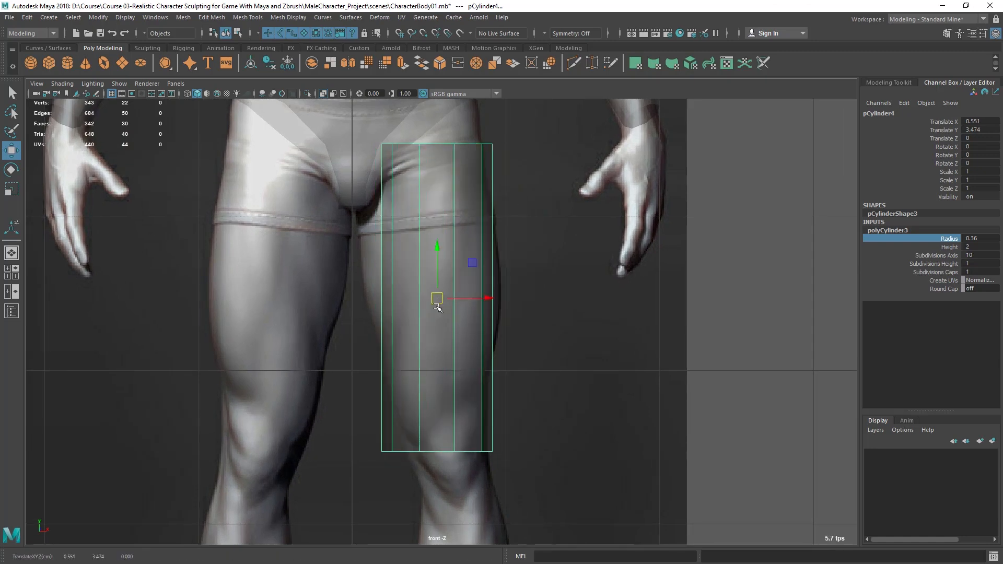
Rotate the cylinder about Z to about 5.8 degrees to follow the thigh's slant
right_click_drag(432, 302, 445, 315, "alt")
key("e")
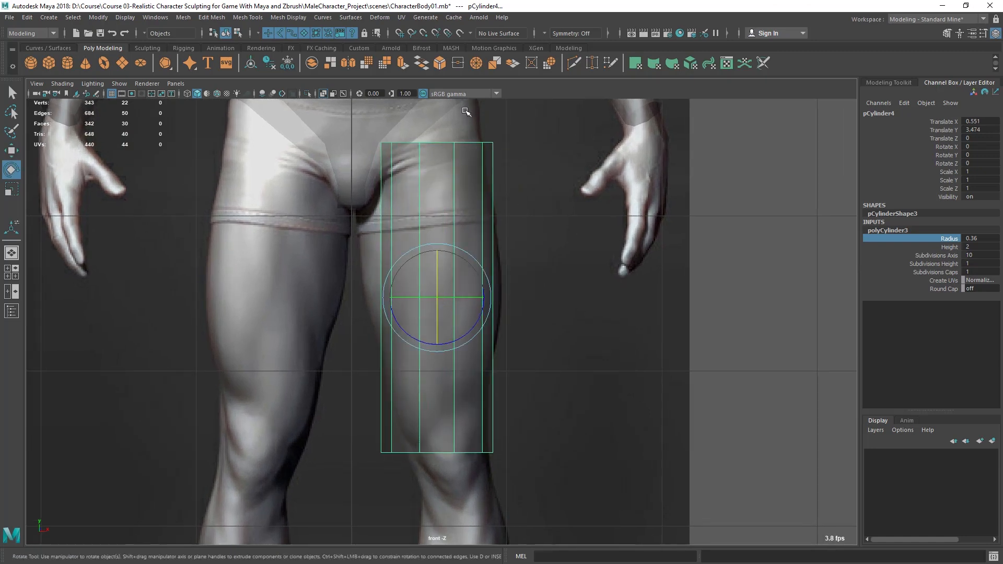
left_click_drag(400, 328, 406, 332)
mouse_move(525, 379)
right_mouse_down("alt")
mouse_move(531, 318)
mouse_move(536, 381)
right_mouse_up("alt")
left_click_drag(481, 311, 480, 312)
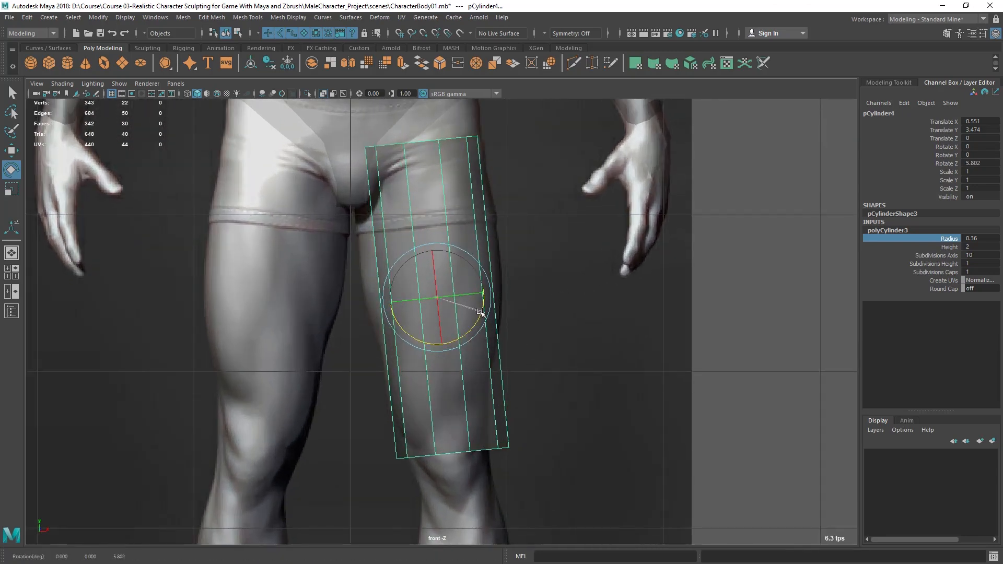
Set the cylinder's height to 1.68 and move it to about X 0.584 and Y 3.282
key("w")
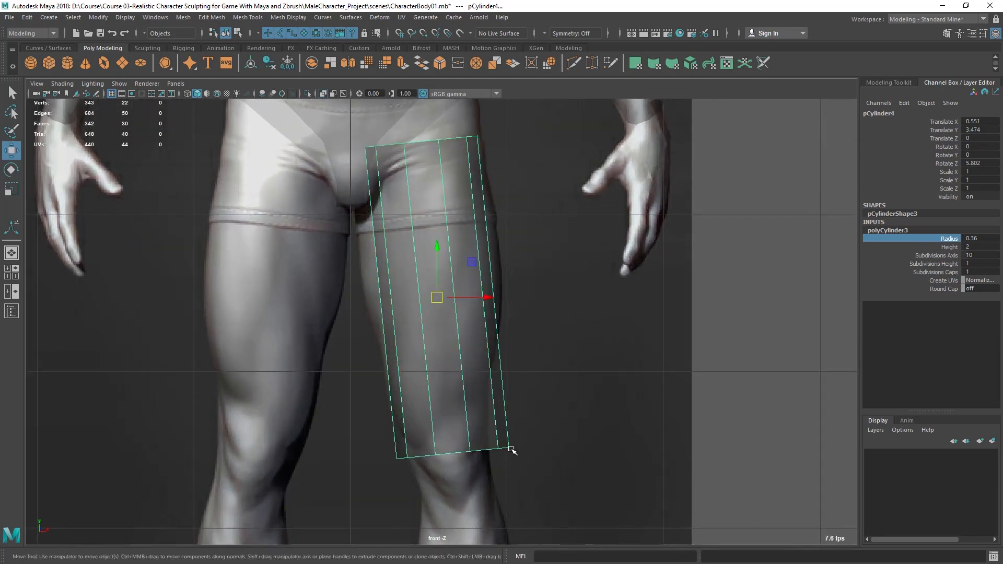
right_click_drag(468, 333, 484, 345, "alt")
mouse_move(461, 310)
middle_mouse_down("alt")
mouse_move(465, 326)
mouse_move(456, 291)
mouse_move(446, 313)
middle_mouse_up("alt")
left_click(952, 248)
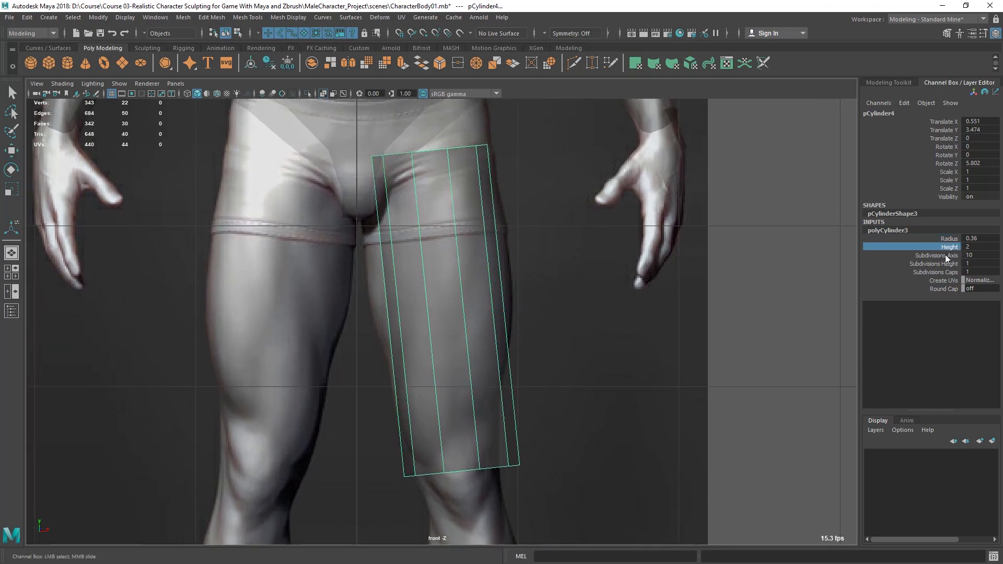
middle_click_drag(615, 261, 593, 287)
key("w")
left_click_drag(455, 315, 464, 347)
Tilt the cylinder in the side view to a Rotate X of about 2.56 degrees along the reference thigh
middle_click_drag(521, 466, 528, 405, "alt")
scroll(519, 284, "up", 1)
middle_click_drag(421, 196, 420, 258, "alt")
left_click(383, 240)
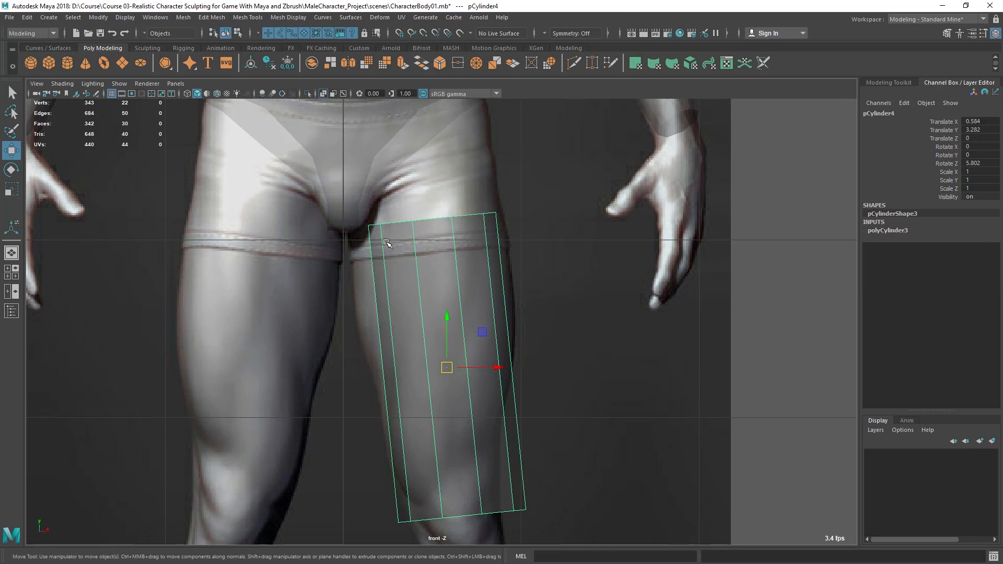
middle_click_drag(589, 288, 580, 324, "alt")
key("space")
key("space")
scroll(510, 316, "up", 2)
middle_click_drag(484, 272, 485, 309, "alt")
scroll(485, 309, "up", 1)
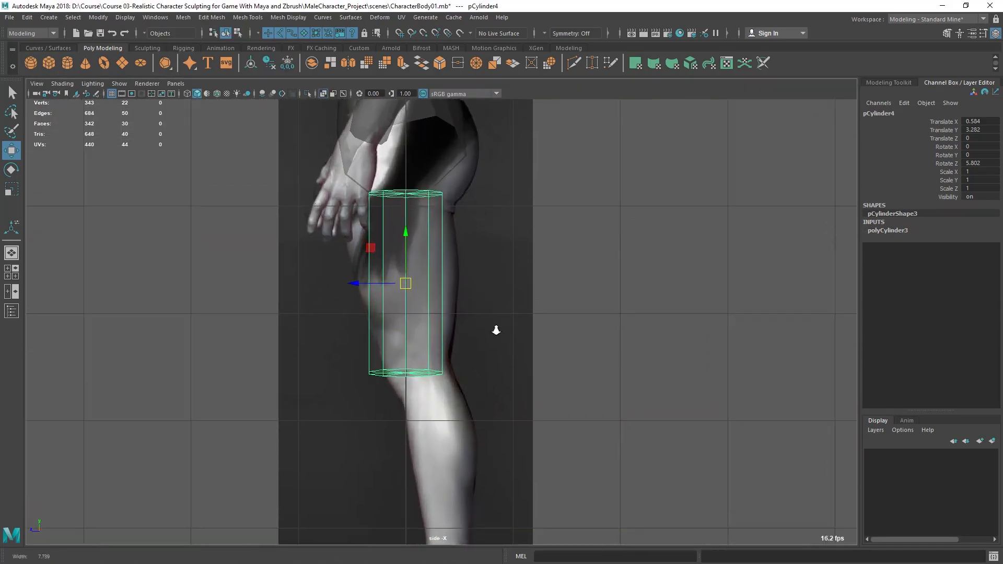
key("e")
left_click_drag(365, 300, 365, 300)
scroll(573, 312, "down", 1)
right_click_drag(468, 266, 482, 239, "alt")
middle_click_drag(482, 239, 481, 262, "alt")
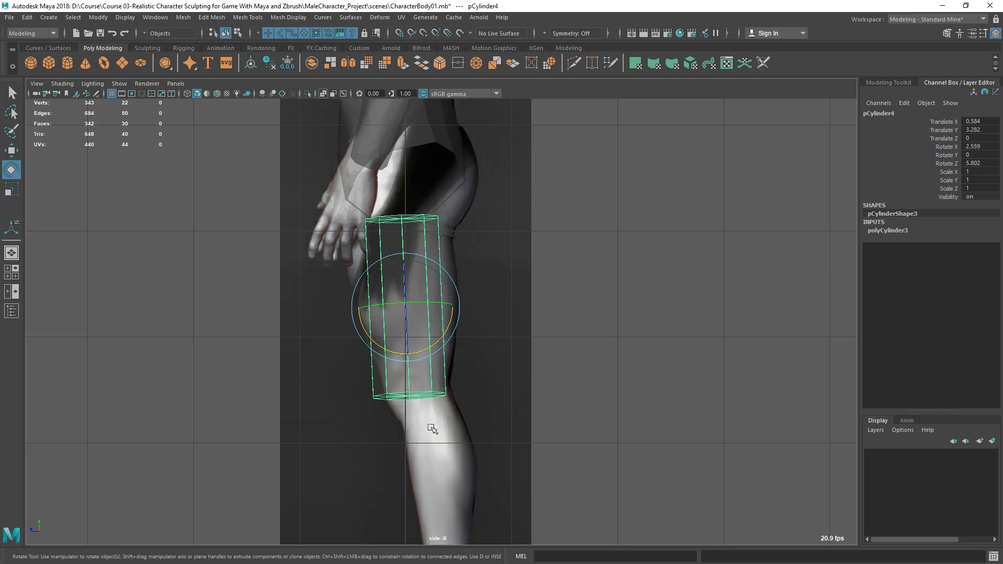
Refine the cylinder's side-view tilt to a Rotate X of about 3.08 degrees
scroll(417, 238, "down", 2)
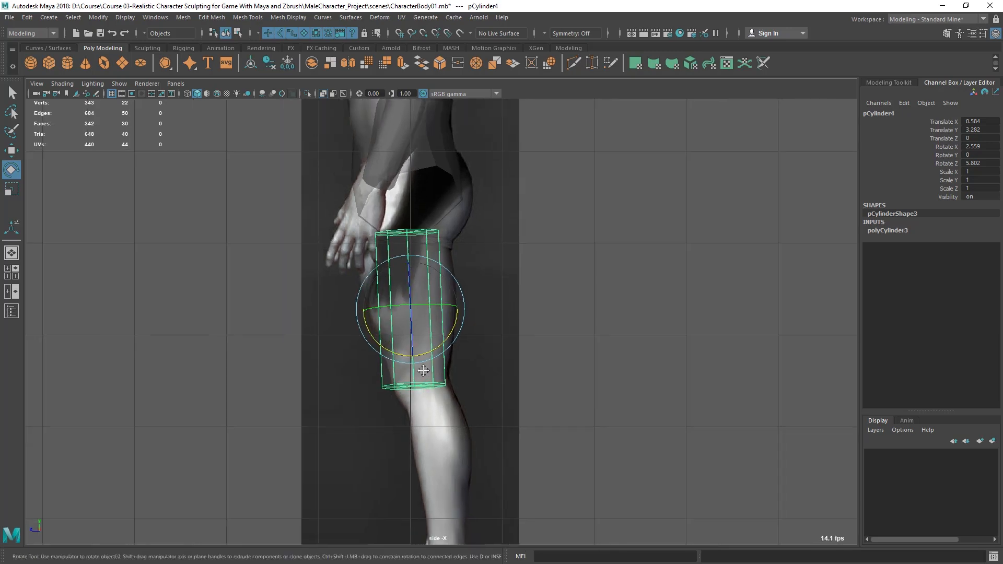
middle_click_drag(393, 212, 391, 185, "alt")
right_click_drag(477, 334, 502, 331, "alt")
middle_click_drag(502, 330, 504, 345, "alt")
right_click_drag(504, 345, 424, 256, "alt")
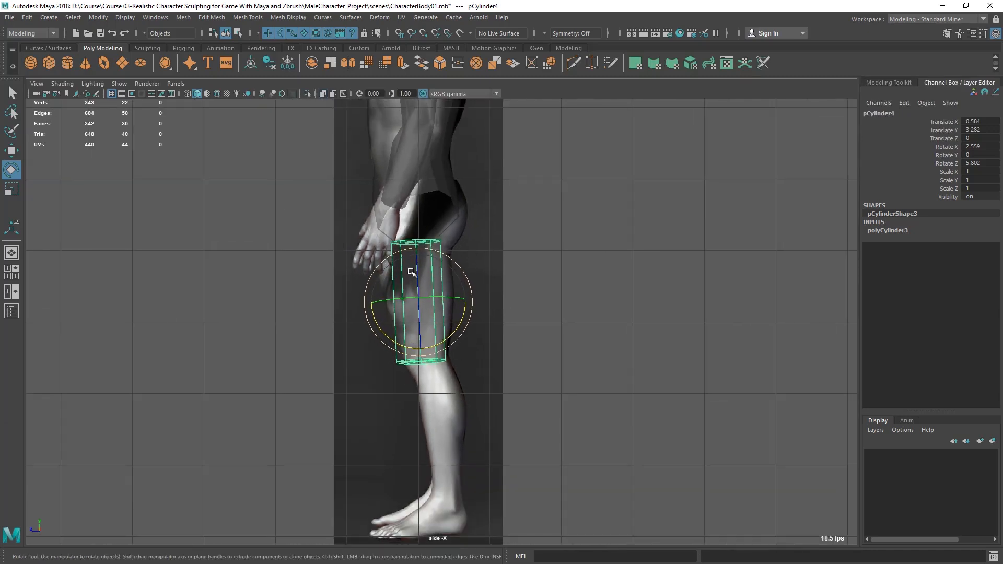
right_click_drag(469, 213, 548, 377, "alt")
left_click_drag(448, 313, 445, 317)
Set the leg cylinder's Subdivisions Height to 3 while working in the front view
key("q")
key("space")
key("space")
middle_click_drag(365, 325, 377, 240, "alt")
left_click(902, 232)
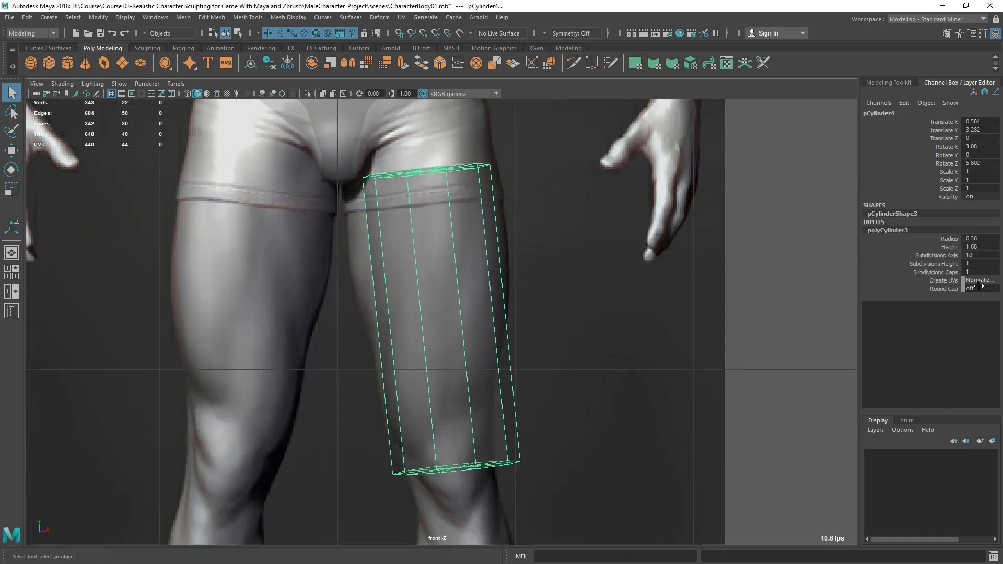
left_click(938, 263)
middle_click_drag(405, 286, 421, 286)
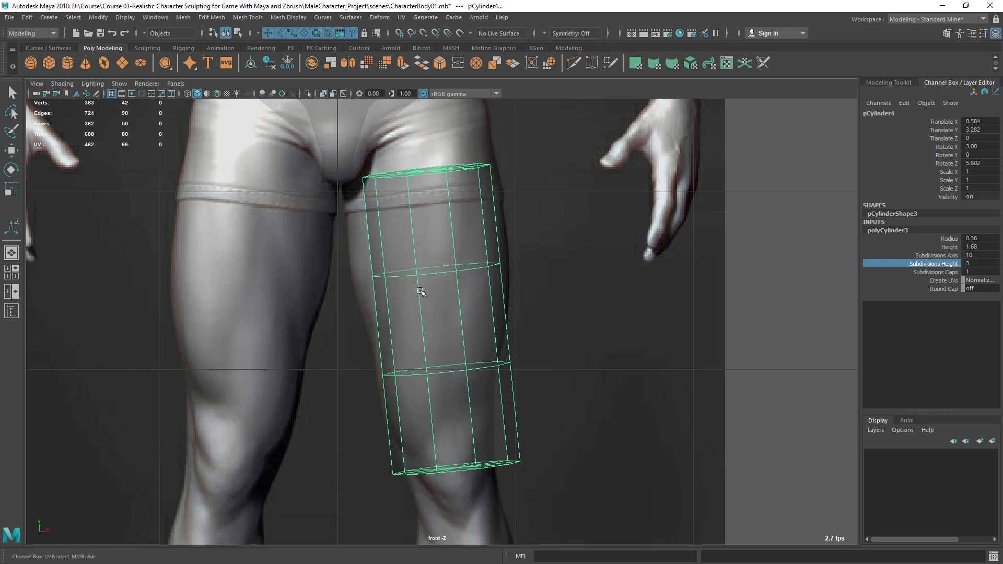
Select the cylinder's bottom ring of vertices and scale it inward to fit the reference knee
scroll(455, 277, "down", 2)
scroll(406, 352, "up", 3)
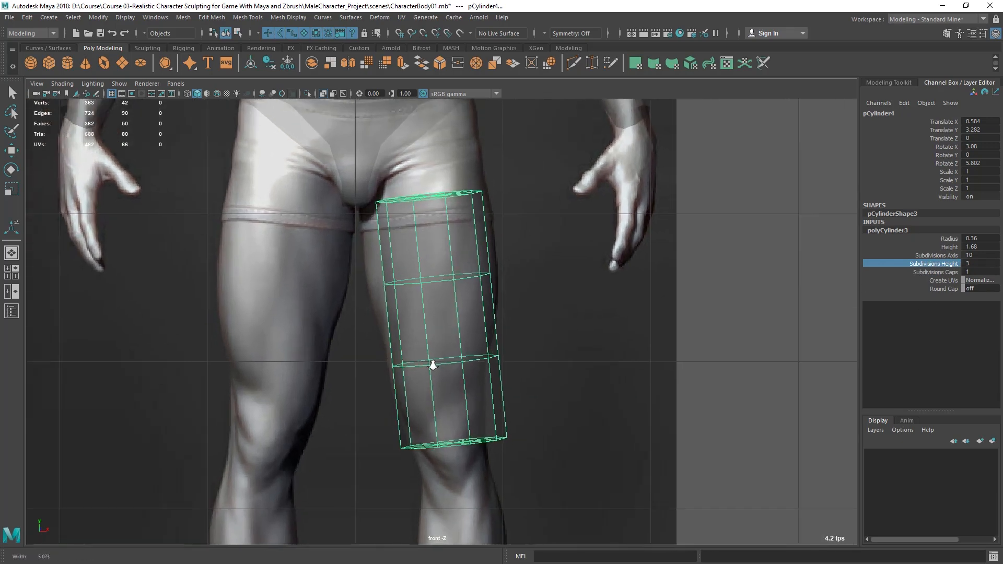
key("q")
scroll(403, 332, "up", 2)
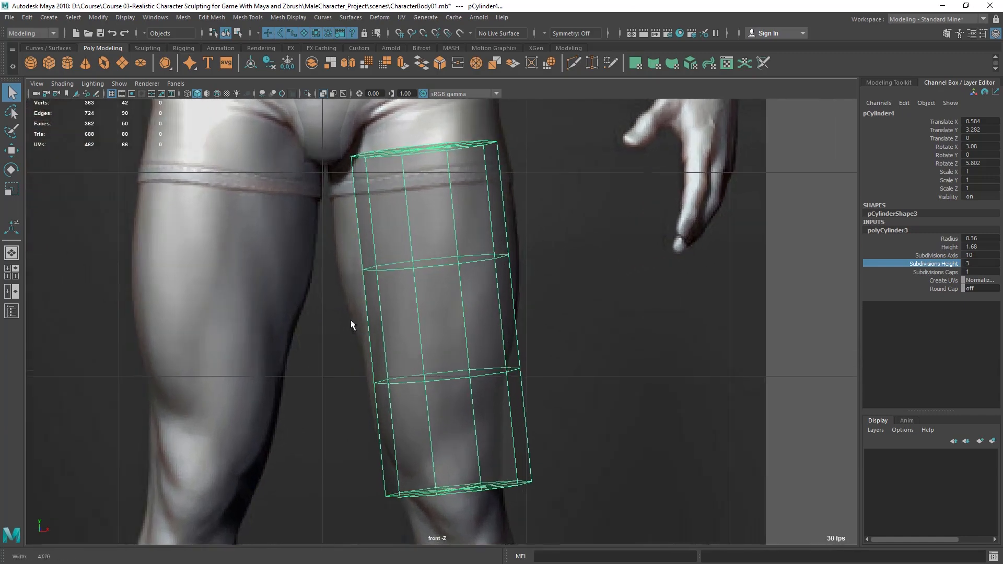
scroll(376, 277, "up", 4)
scroll(375, 268, "down", 2)
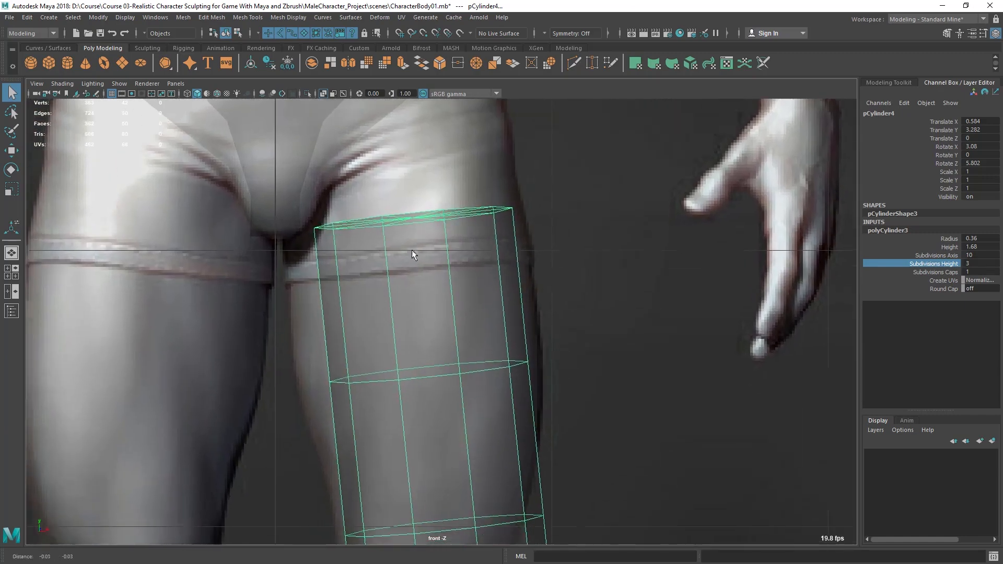
scroll(414, 230, "down", 2)
middle_click_drag(427, 387, 416, 252, "alt")
right_click_drag(415, 252, 388, 262)
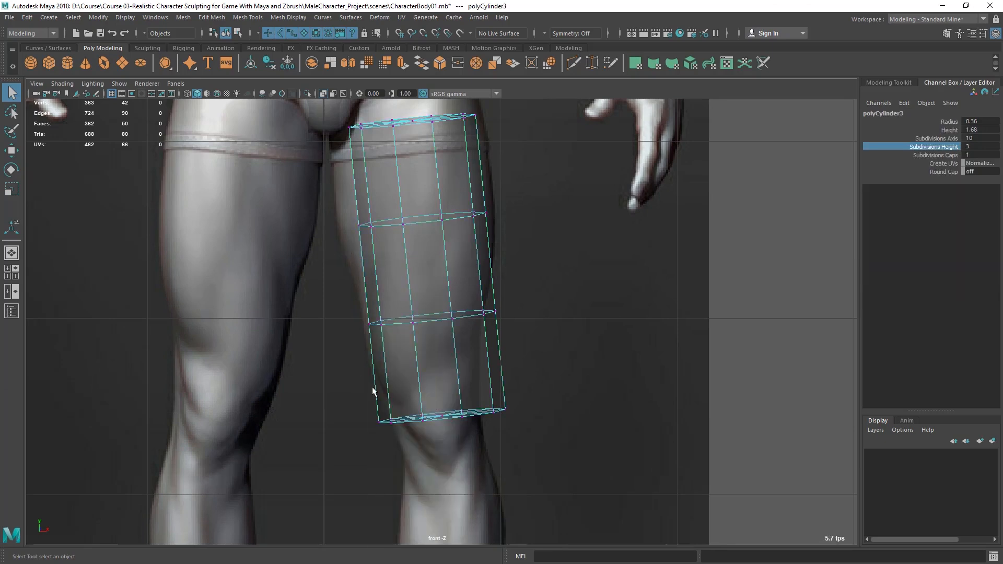
left_click_drag(359, 377, 469, 449)
key("r")
left_click_drag(447, 413, 427, 414)
key("w")
Select the ring of vertices below the cylinder's top and widen it to match the upper thigh outline
middle_click_drag(440, 421, 425, 466, "alt")
left_click_drag(315, 320, 631, 383)
middle_click_drag(372, 282, 380, 311, "alt")
right_click_drag(381, 311, 396, 296, "alt")
left_click_drag(313, 253, 585, 340)
key("r")
mouse_move(418, 295)
left_mouse_down()
mouse_move(440, 308)
mouse_move(411, 291)
left_mouse_up()
key("w")
Rotate the cylinder's top ring of vertices to slope along the groin line and move it into place
key("q")
middle_click_drag(416, 267, 420, 331, "alt")
left_click_drag(316, 224, 503, 296)
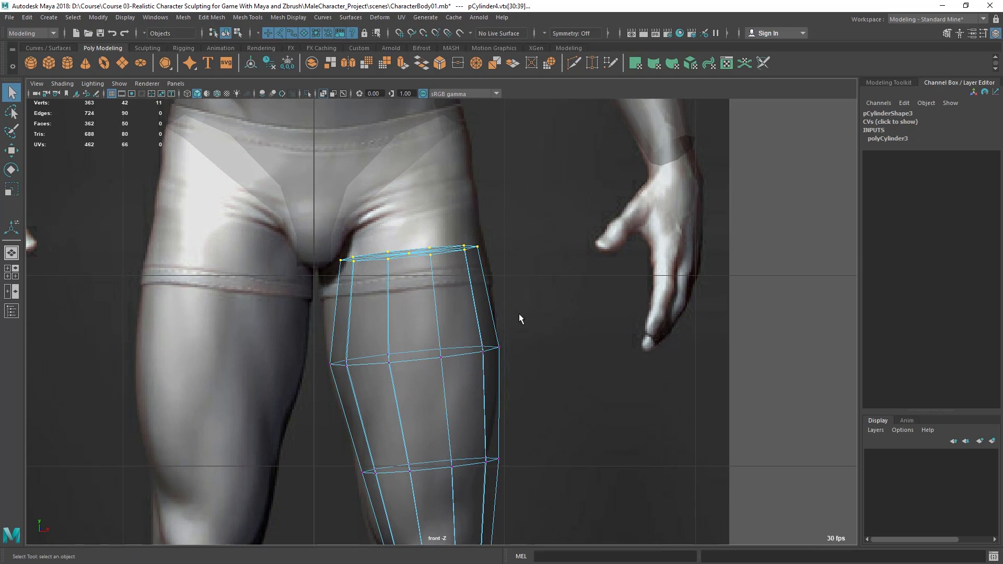
key("e")
left_click_drag(448, 231, 440, 214)
key("w")
left_click_drag(407, 253, 403, 246)
Reselect the leg cylinder's top ring of vertices and scale it up to match the torso's leg opening
middle_click_drag(388, 161, 388, 205, "alt")
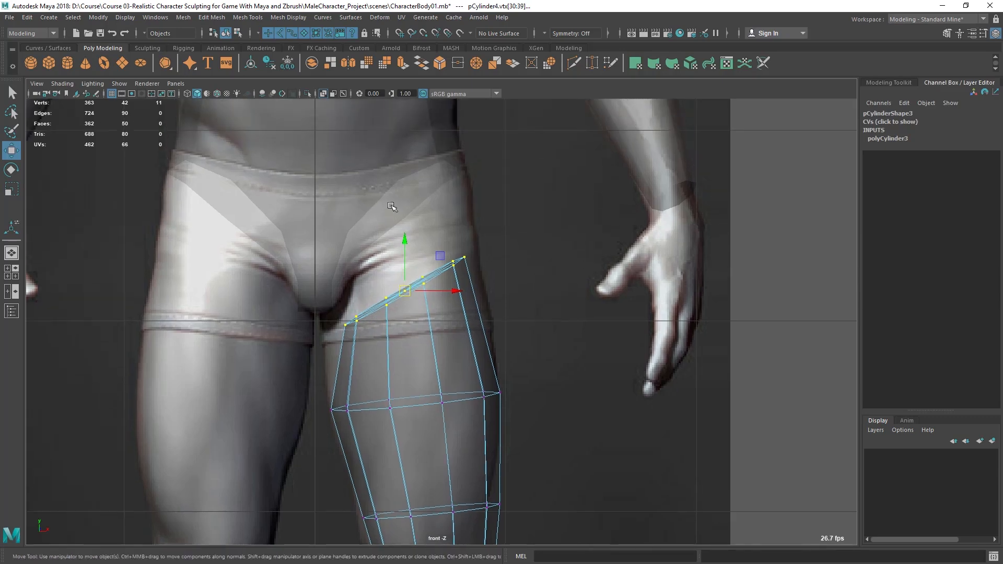
left_click(438, 150)
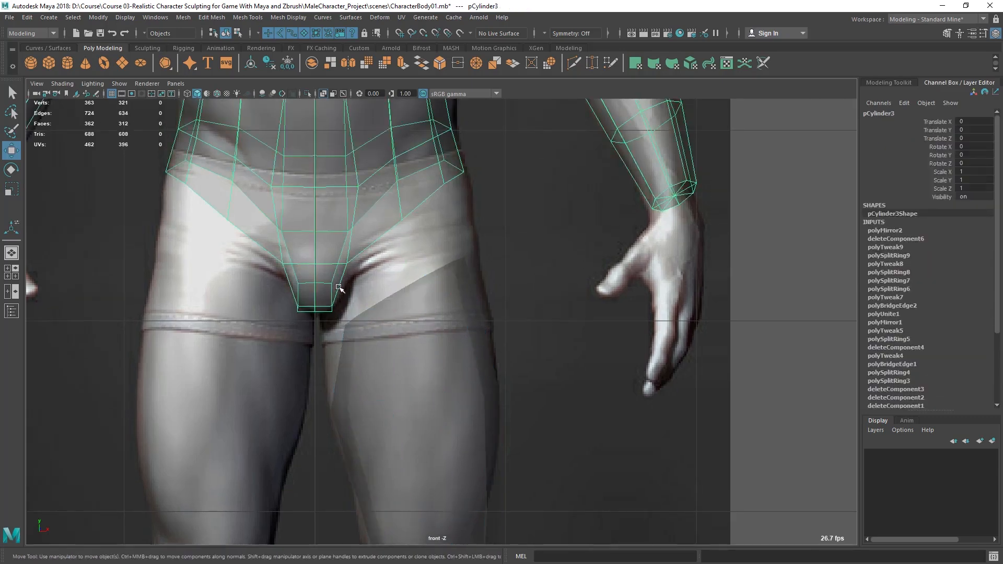
middle_click_drag(426, 183, 423, 205, "alt")
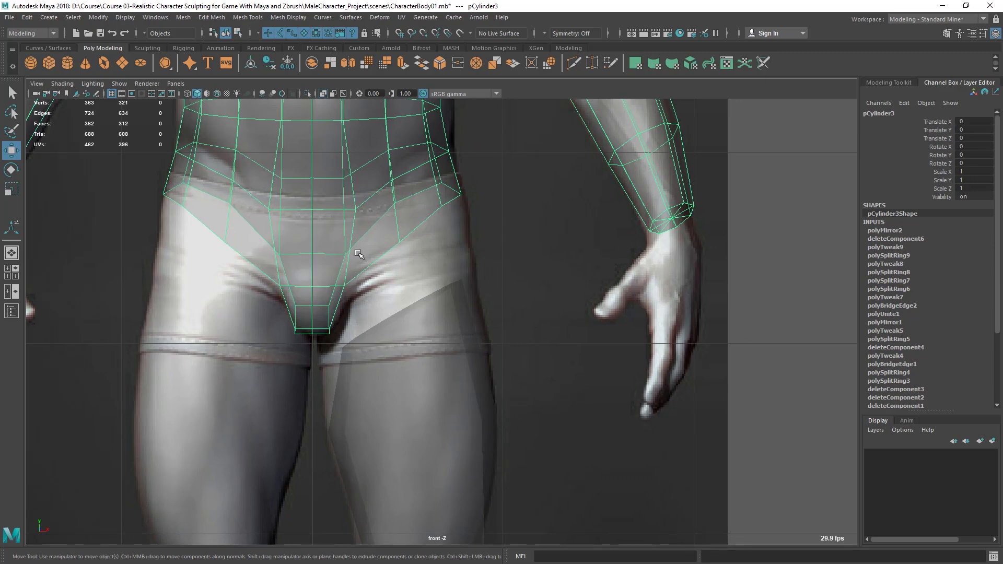
middle_click_drag(395, 316, 417, 286, "alt")
left_click(394, 340)
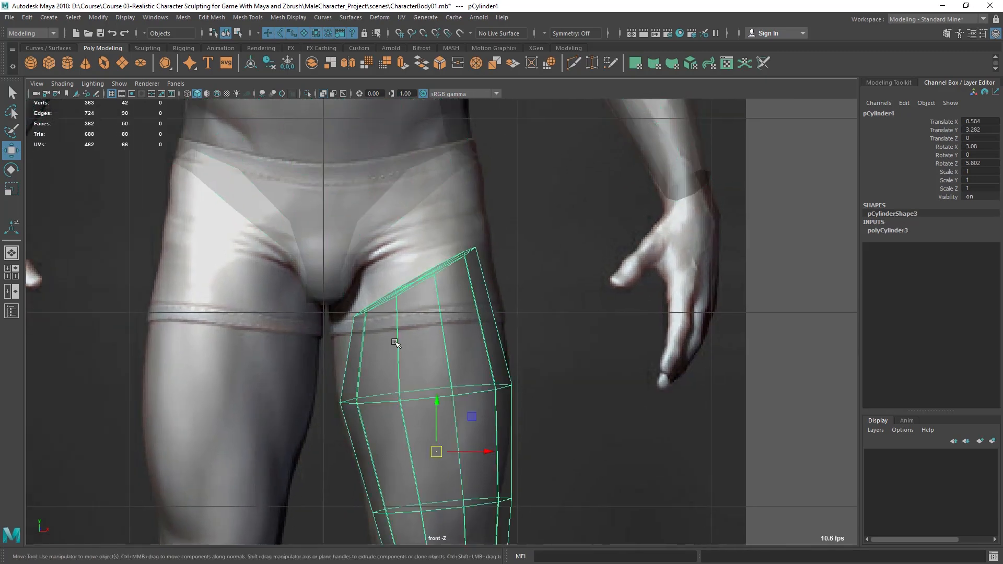
middle_click_drag(394, 340, 393, 321, "alt")
right_click_drag(371, 252, 369, 285)
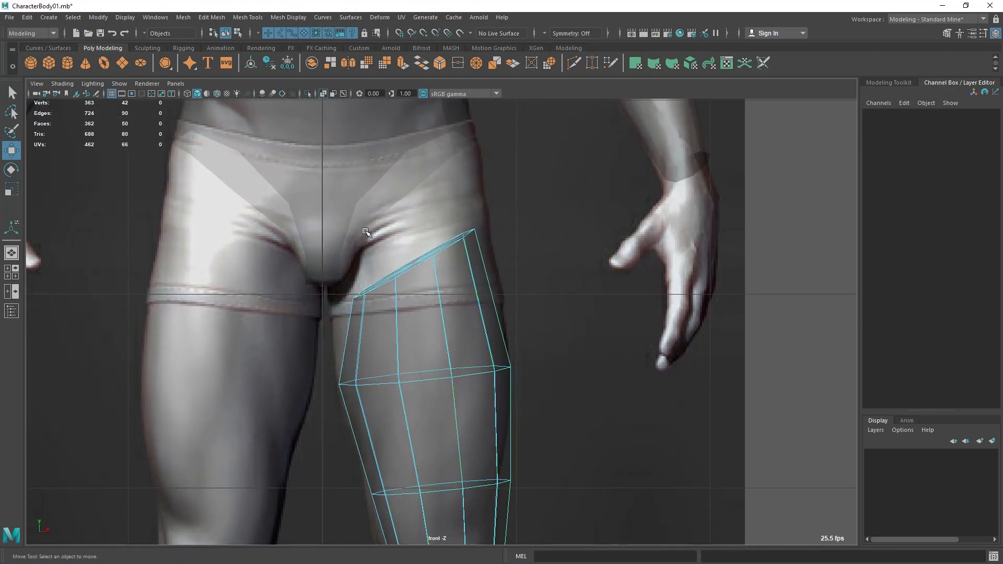
right_click_drag(448, 253, 390, 253)
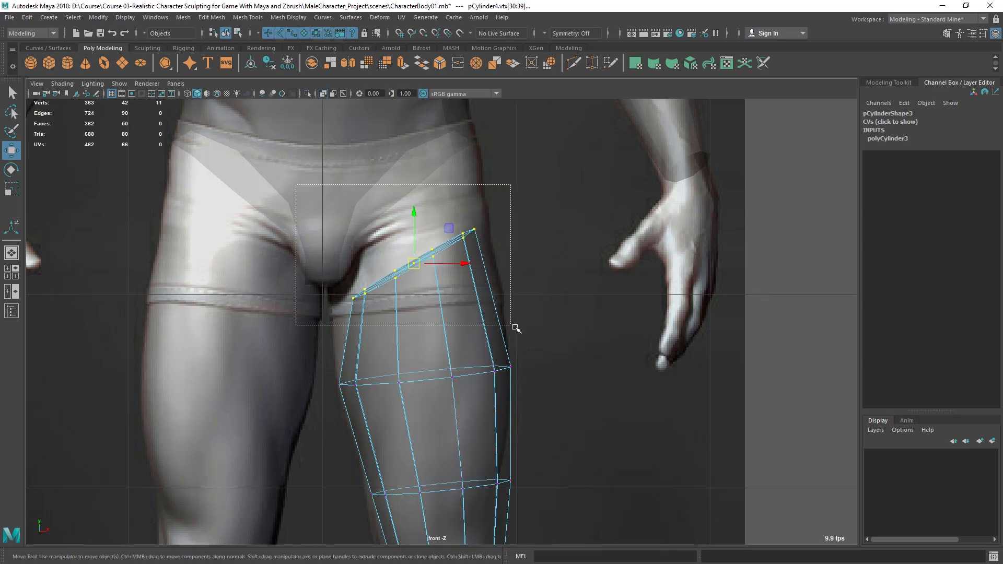
key("r")
mouse_move(412, 265)
left_mouse_down()
mouse_move(445, 256)
mouse_move(404, 266)
left_mouse_up()
key("w")
key("q")
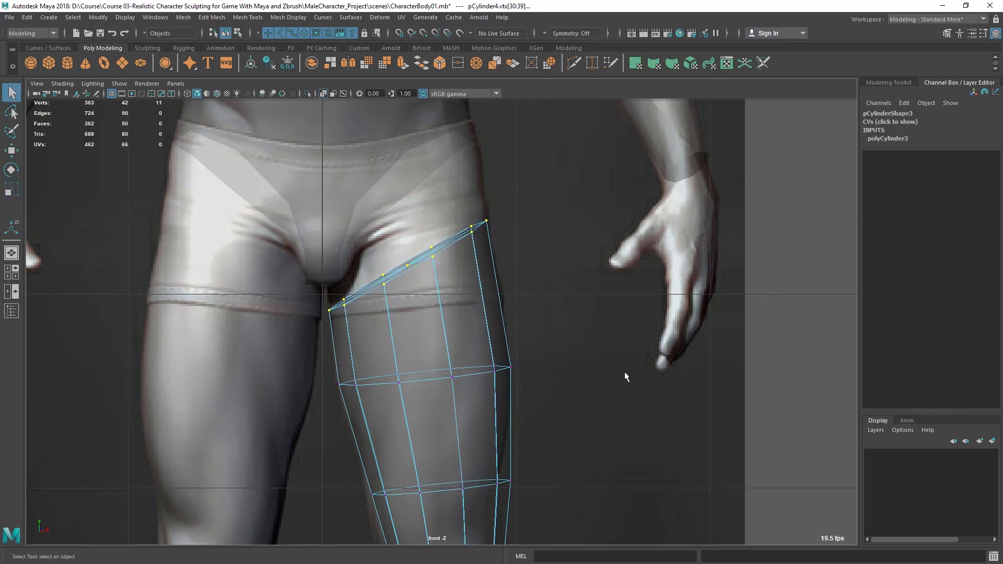
Scale the leg cylinder's top ring down slightly and position it along the groin line
middle_click_drag(632, 381, 627, 382, "alt")
key("r")
mouse_move(393, 275)
left_mouse_down()
mouse_move(385, 276)
mouse_move(398, 267)
left_mouse_up()
key("w")
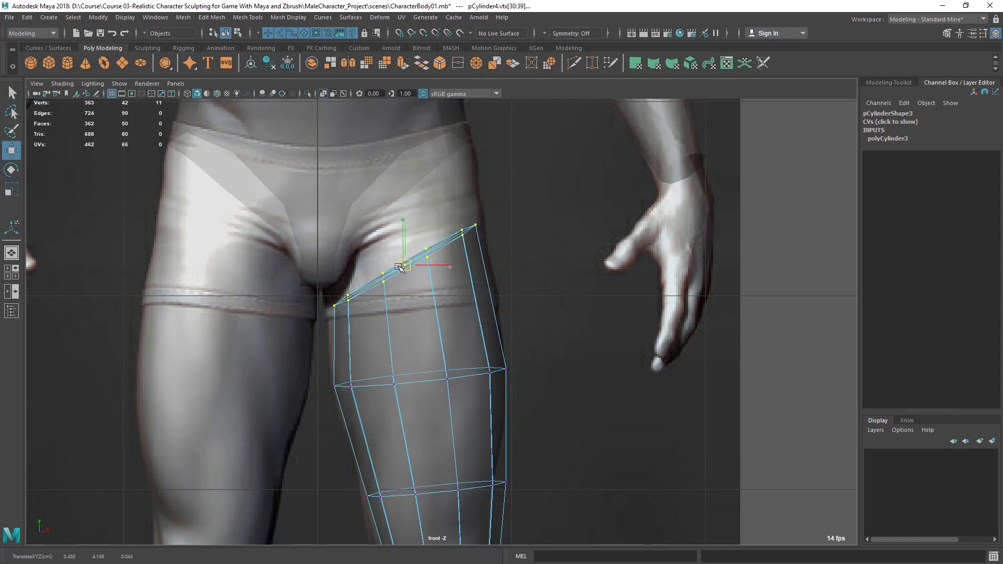
key("q")
In the perspective view, select the leg cylinder's top center vertex, convert the selection to faces, and delete those cap faces
key("space")
key("space")
scroll(439, 323, "up", 4)
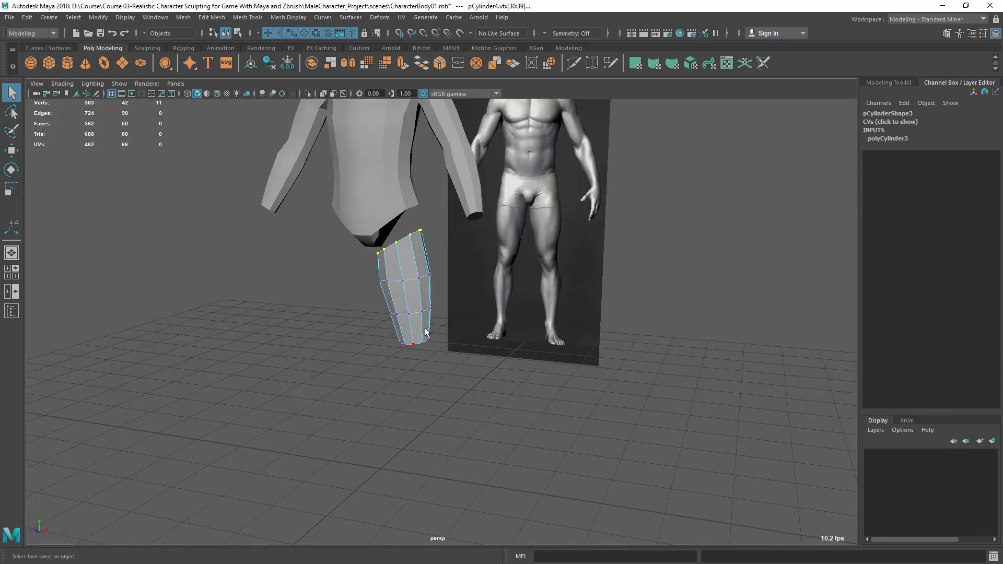
left_click_drag(428, 328, 417, 345, "alt")
middle_click_drag(417, 345, 378, 401, "alt")
scroll(379, 401, "up", 7)
left_click_drag(378, 402, 526, 393, "alt")
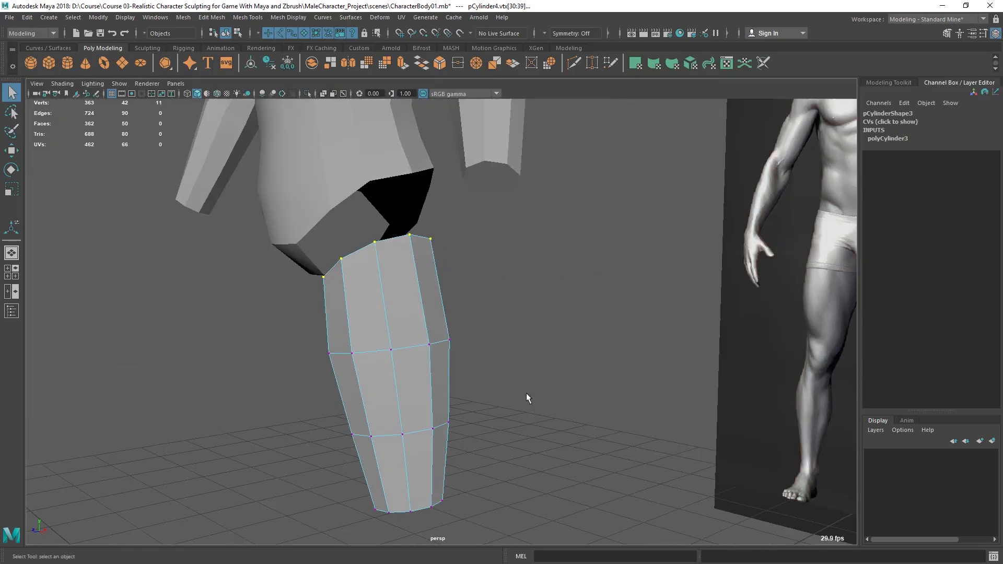
left_click(373, 132)
left_click(357, 312)
left_click_drag(357, 312, 352, 284, "alt")
right_click_drag(353, 253, 284, 240)
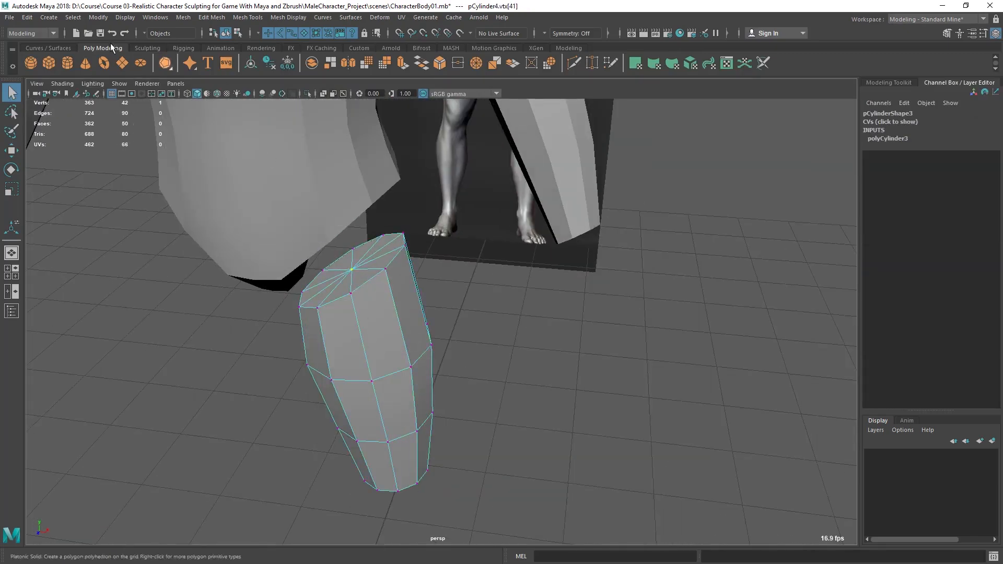
left_click(72, 17)
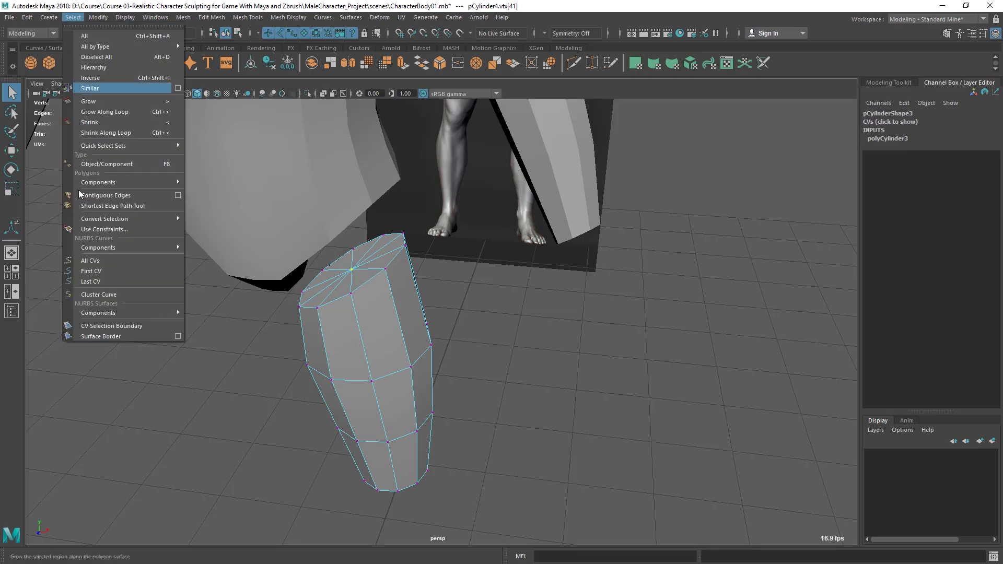
mouse_move(112, 220)
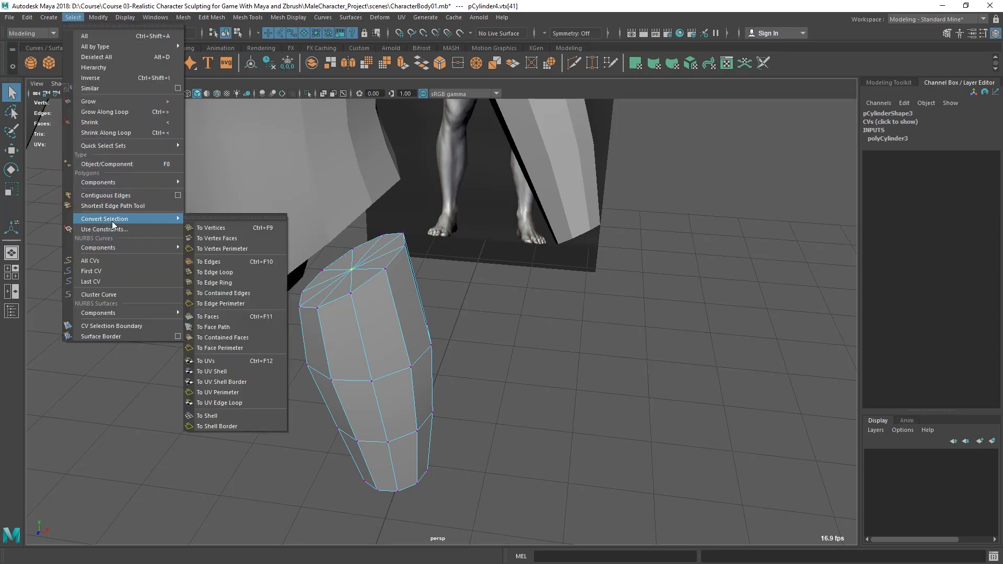
left_click(223, 314)
middle_click_drag(330, 311, 332, 331, "alt")
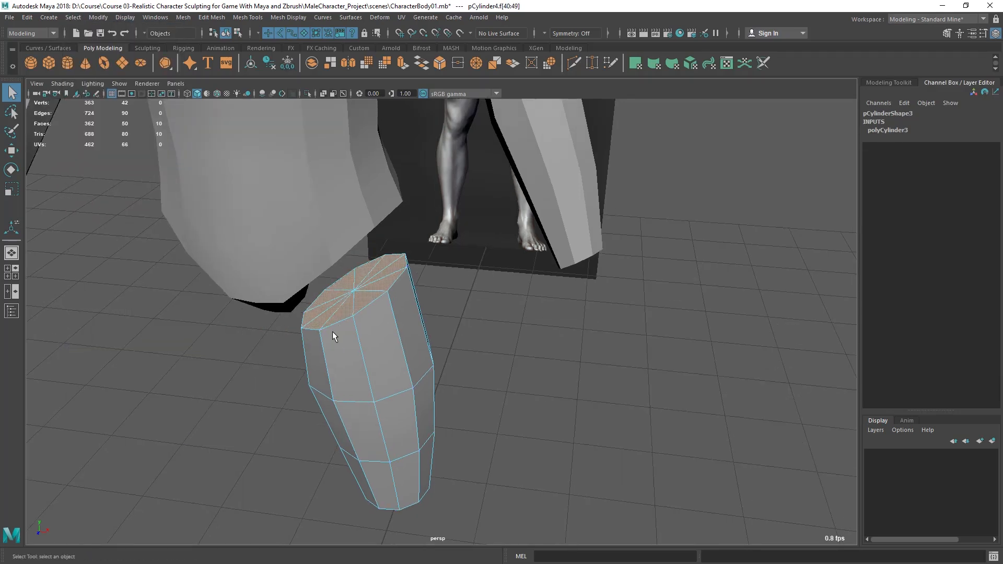
key("Delete")
Select the leg cylinder and the torso in object mode and combine them into one mesh
right_click_drag(369, 315, 434, 215)
left_click(335, 247, "shift")
left_click_drag(397, 270, 374, 263, "alt")
middle_click_drag(398, 268, 409, 313, "alt")
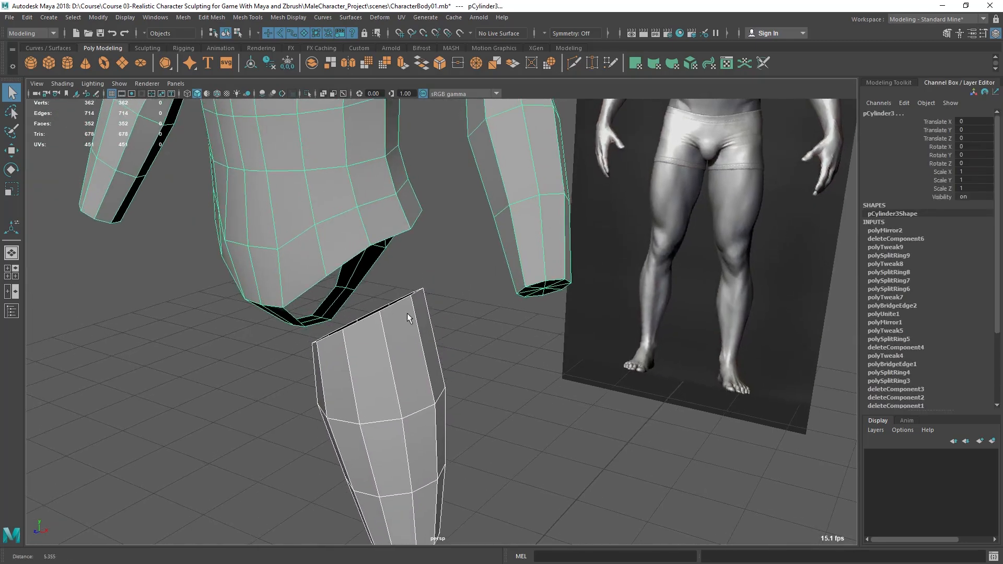
left_click_drag(410, 314, 370, 289, "alt")
left_click(184, 17)
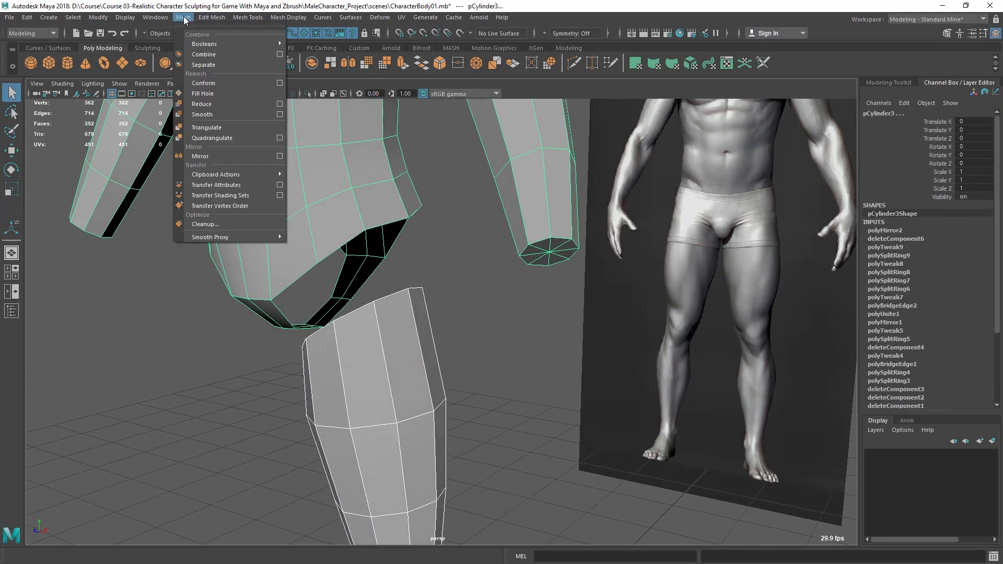
left_click(210, 55)
Select the border edge loops of the torso's leg opening and the leg's open top, and bridge them
mouse_move(295, 319)
left_mouse_down("alt")
mouse_move(330, 336)
mouse_move(277, 324)
left_mouse_up("alt")
right_click_drag(349, 189, 345, 154)
double_click(327, 256)
left_click_drag(328, 256, 398, 336, "alt")
double_click(394, 344, "shift")
left_click_drag(533, 312, 439, 259, "alt")
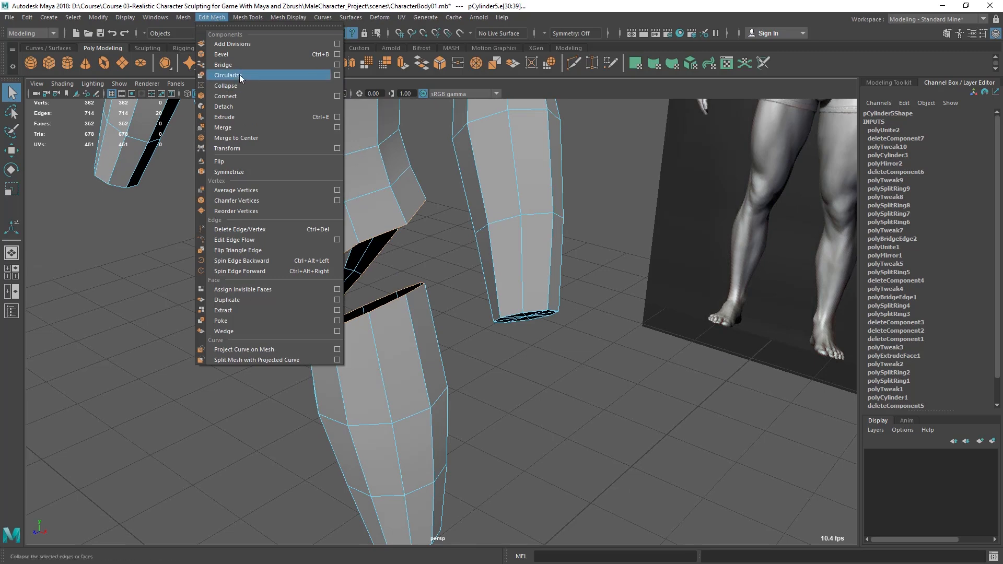
left_click(232, 65)
left_click_drag(324, 262, 393, 268, "alt")
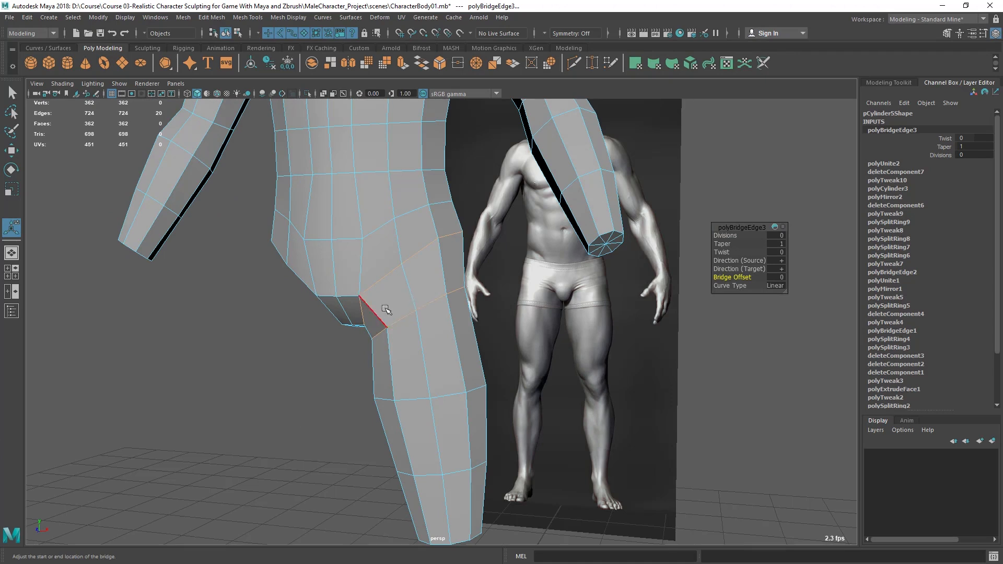
Try a Bridge Offset of 1 on the hip bridge and inspect how the faces connect
scroll(601, 280, "up", 1)
middle_click_drag(483, 301, 478, 307)
left_click_drag(520, 327, 407, 330, "alt")
left_click_drag(445, 233, 354, 301, "alt")
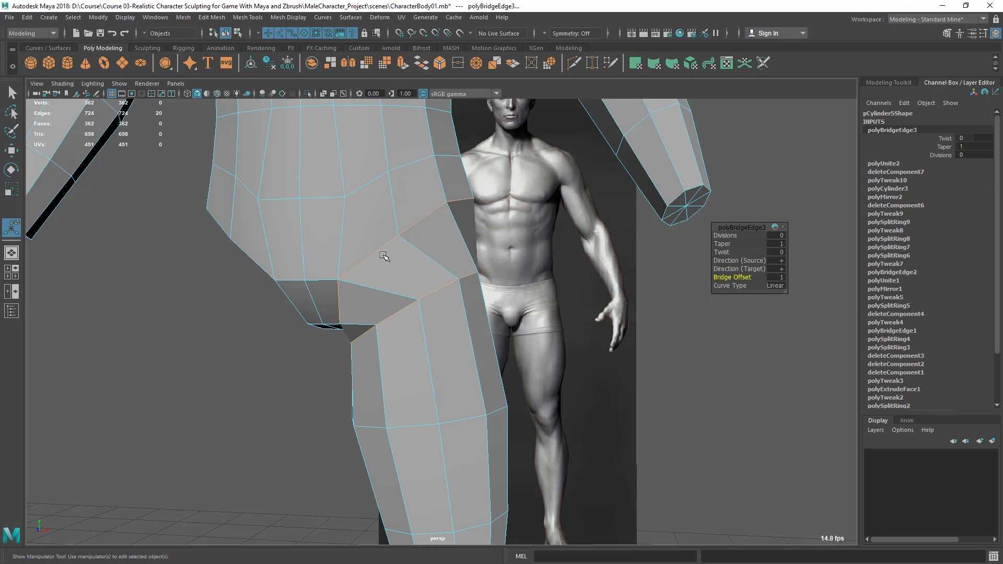
left_click_drag(445, 307, 360, 254, "alt")
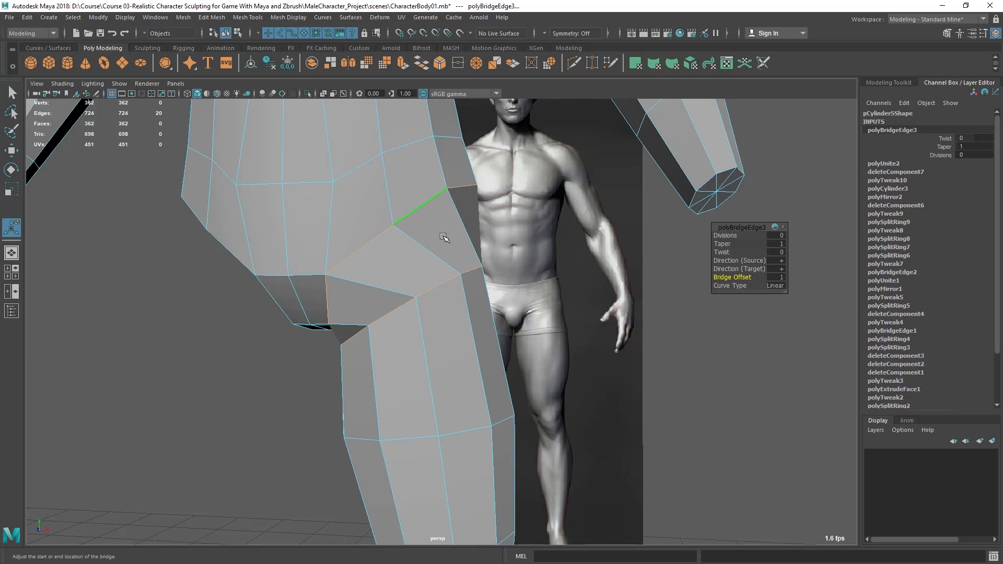
mouse_move(476, 267)
left_mouse_down("alt")
mouse_move(293, 271)
mouse_move(584, 252)
mouse_move(604, 242)
mouse_move(393, 296)
mouse_move(336, 292)
left_mouse_up("alt")
left_click_drag(497, 284, 543, 295, "alt")
right_click_drag(543, 295, 522, 320, "alt")
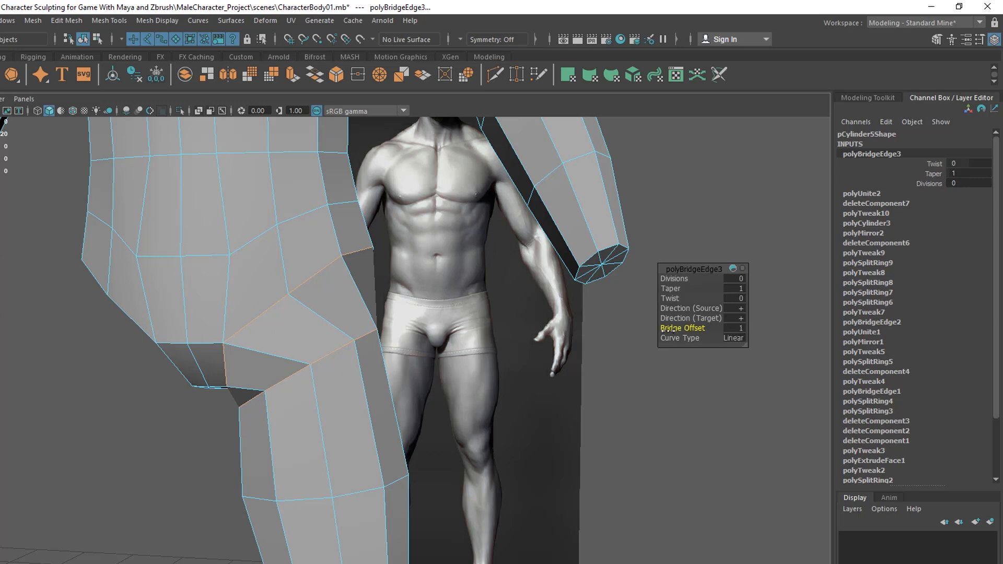
Set the hip bridge's Bridge Offset to 10, check the connection, and clear the selection
left_click_drag(703, 328, 728, 333)
left_click_drag(402, 366, 404, 356, "alt")
left_click_drag(315, 316, 277, 211, "alt")
left_click_drag(367, 368, 344, 378, "alt")
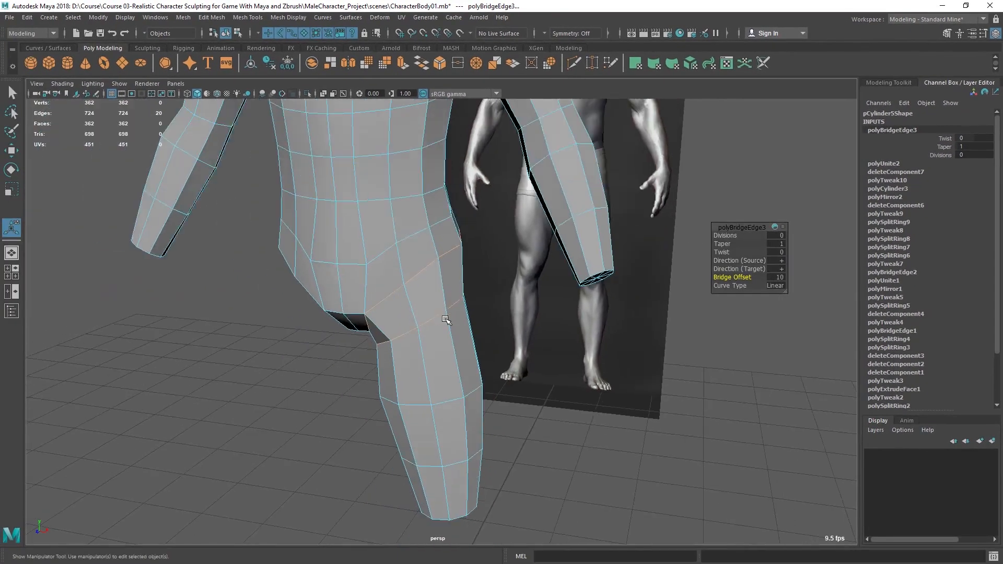
scroll(446, 319, "down", 1)
key("q")
left_click(331, 338)
Try converting the center vertex of the leg's lower cap to a face selection
left_click_drag(405, 329, 298, 284, "alt")
scroll(308, 300, "up", 1)
scroll(477, 297, "down", 2)
middle_click_drag(466, 287, 467, 235, "alt")
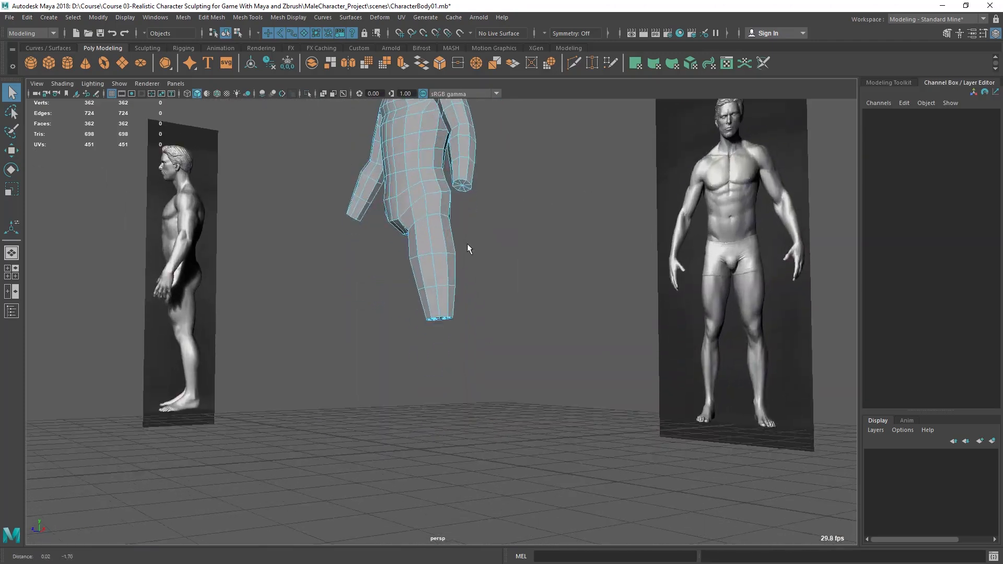
scroll(513, 318, "up", 6)
right_click(438, 230)
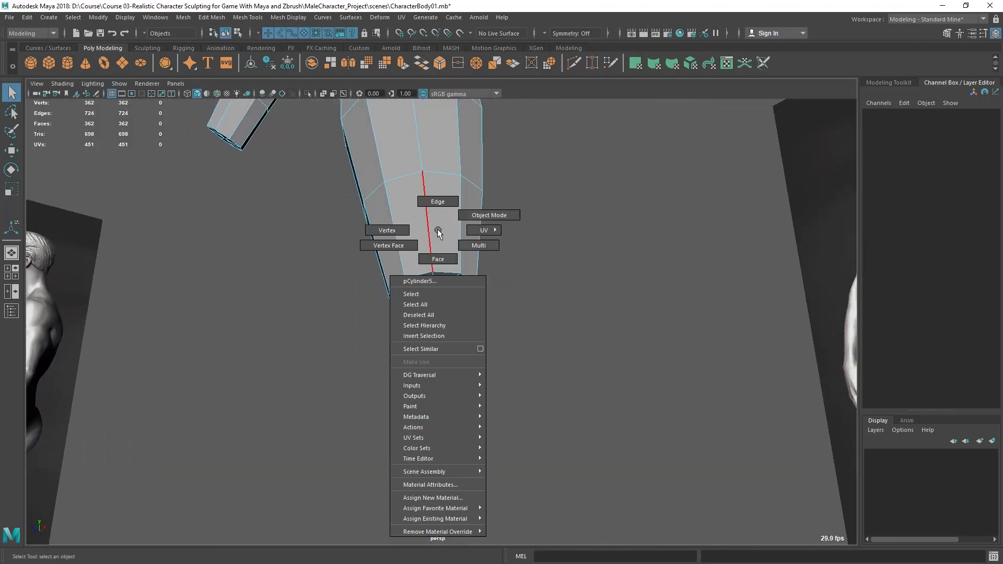
left_click(373, 230)
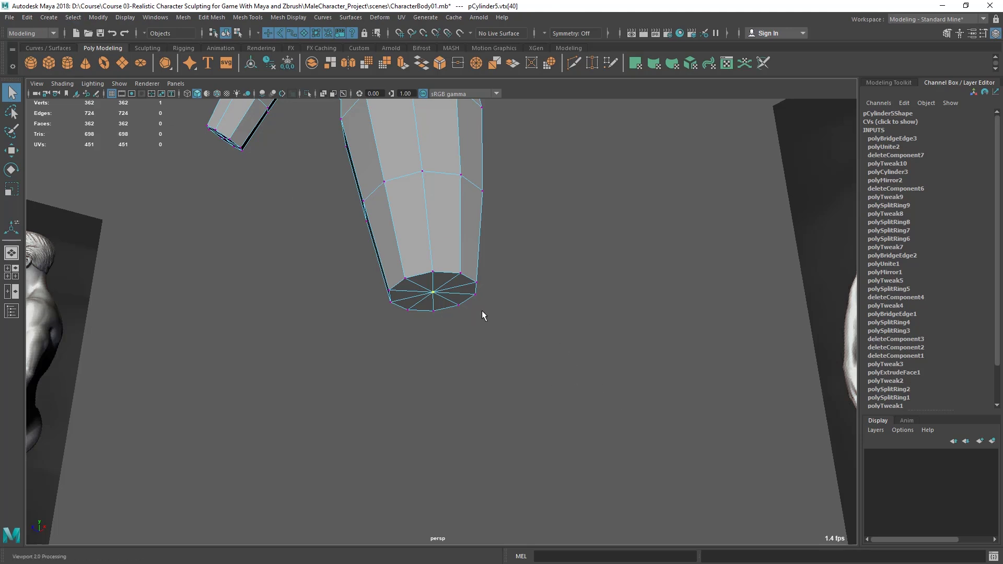
right_click(441, 290, "ctrl")
right_click_drag(440, 290, 436, 342, "ctrl")
right_click_drag(439, 235, 545, 140)
left_click(528, 199)
Select the lower cap's center vertex again, convert the selection to faces, and delete the cap
right_click_drag(395, 243, 342, 241)
left_click(442, 290)
right_click_drag(450, 264, 444, 330, "ctrl")
mouse_move(532, 363)
left_mouse_down("alt")
mouse_move(533, 313)
mouse_move(554, 314)
left_mouse_up("alt")
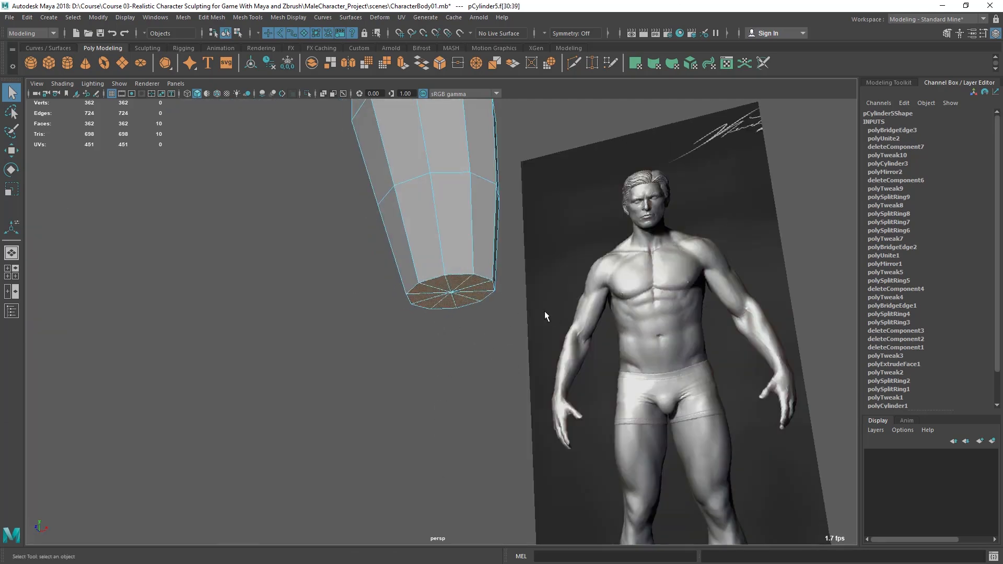
left_click_drag(572, 252, 480, 309, "alt")
key("Delete")
Extrude the border edges of the leg's open lower end and move them down the knee in the front view
right_click_drag(441, 235, 444, 209)
left_click(431, 286)
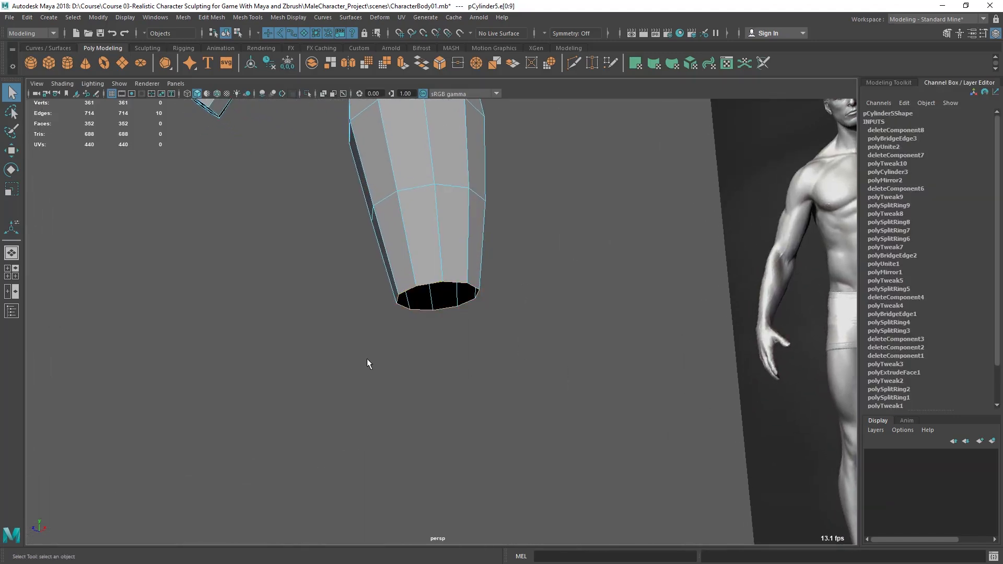
left_click(218, 20)
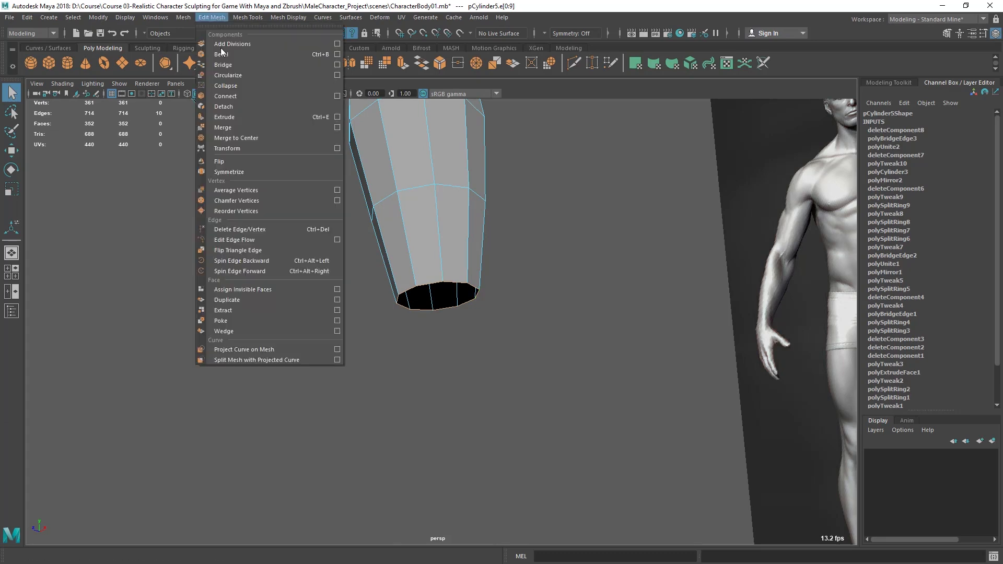
left_click(228, 121)
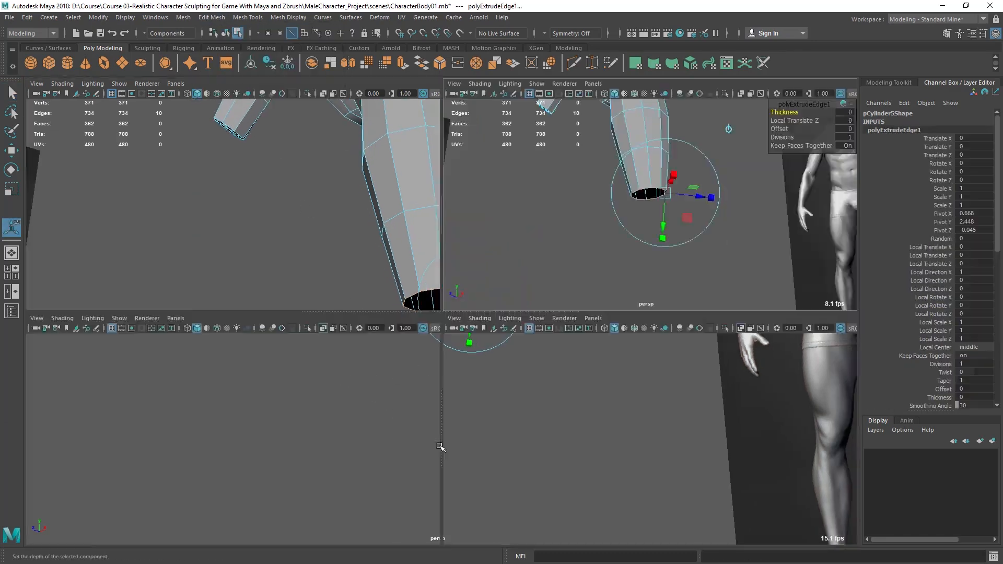
key("space")
key("space")
middle_click_drag(379, 432, 362, 340, "alt")
middle_click_drag(449, 408, 402, 310, "alt")
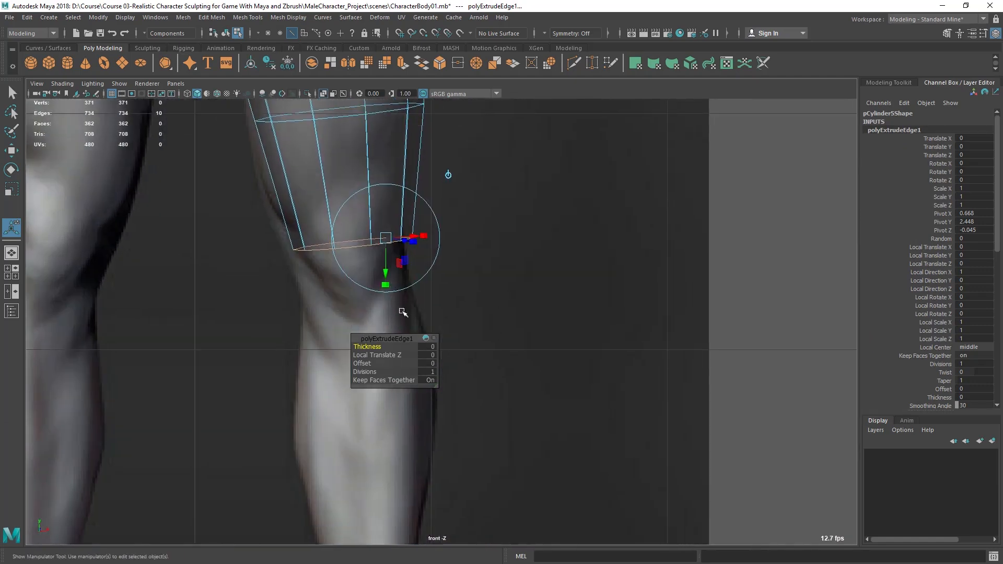
key("w")
left_click_drag(360, 245, 356, 309)
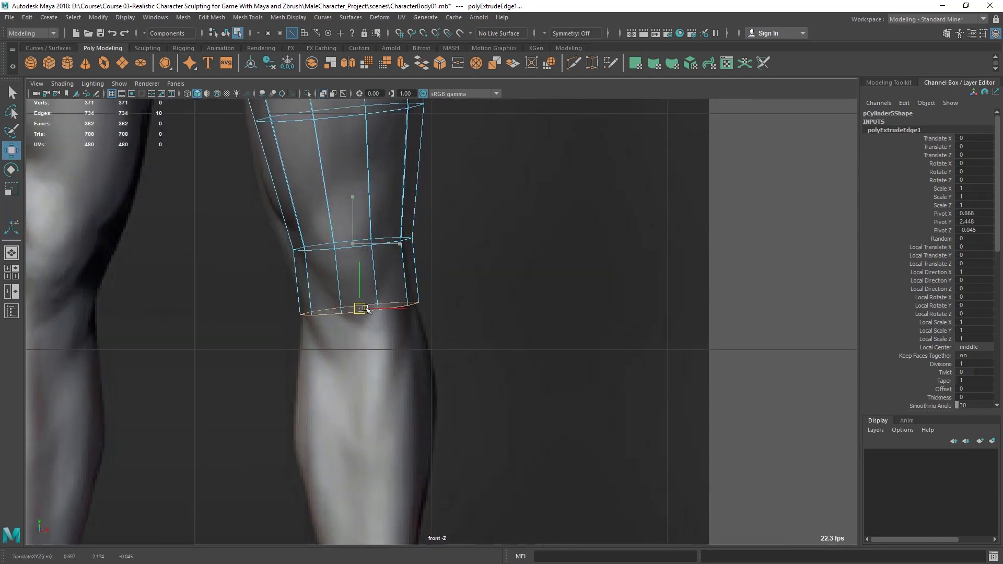
Examine the whole body mesh against the front reference image
middle_click_drag(422, 343, 417, 280, "alt")
right_click_drag(399, 293, 125, 292, "alt")
middle_click_drag(394, 331, 373, 391, "alt")
right_click_drag(373, 391, 448, 272, "alt")
middle_click_drag(449, 275, 443, 290, "alt")
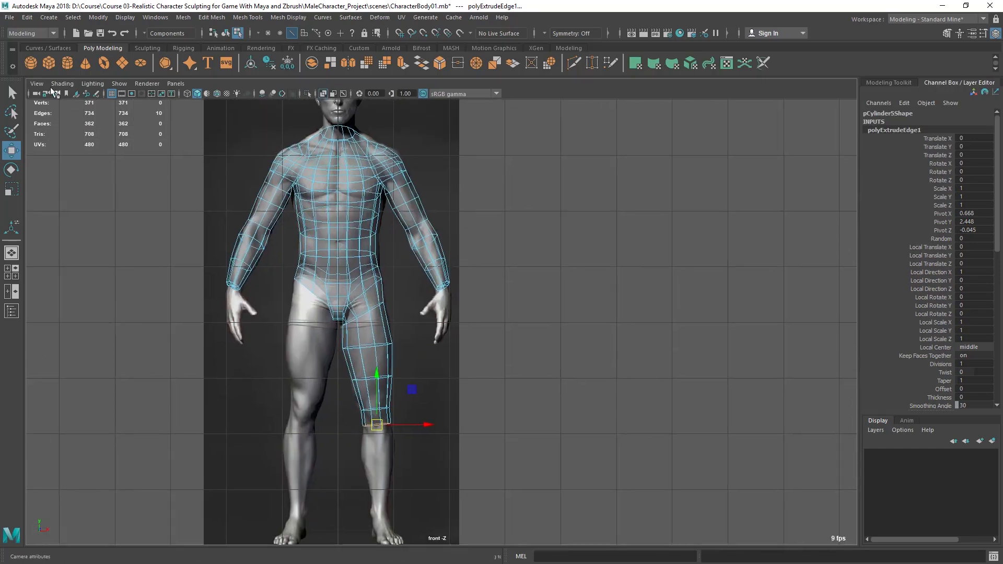
right_click_drag(376, 202, 405, 246, "alt")
middle_click_drag(406, 246, 412, 294, "alt")
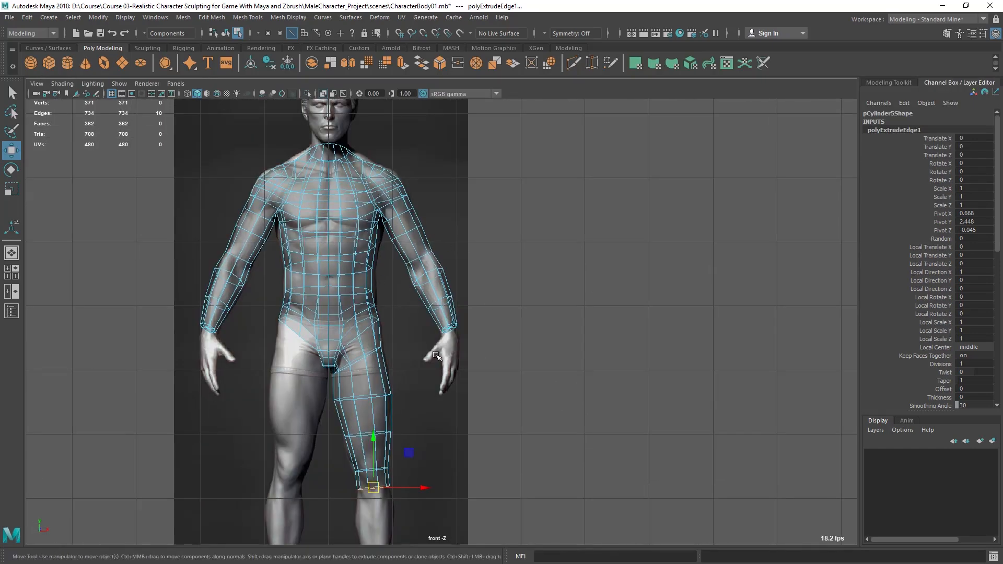
Shift the extruded edge ring slightly downward to sit just below the reference knee
middle_click_drag(432, 339, 470, 190, "alt")
right_click_drag(470, 194, 462, 433, "alt")
middle_click_drag(433, 329, 433, 294, "alt")
right_click_drag(435, 339, 443, 410, "alt")
left_click_drag(371, 320, 374, 333)
right_click_drag(341, 369, 416, 442, "alt")
middle_click_drag(420, 448, 449, 399, "alt")
key("r")
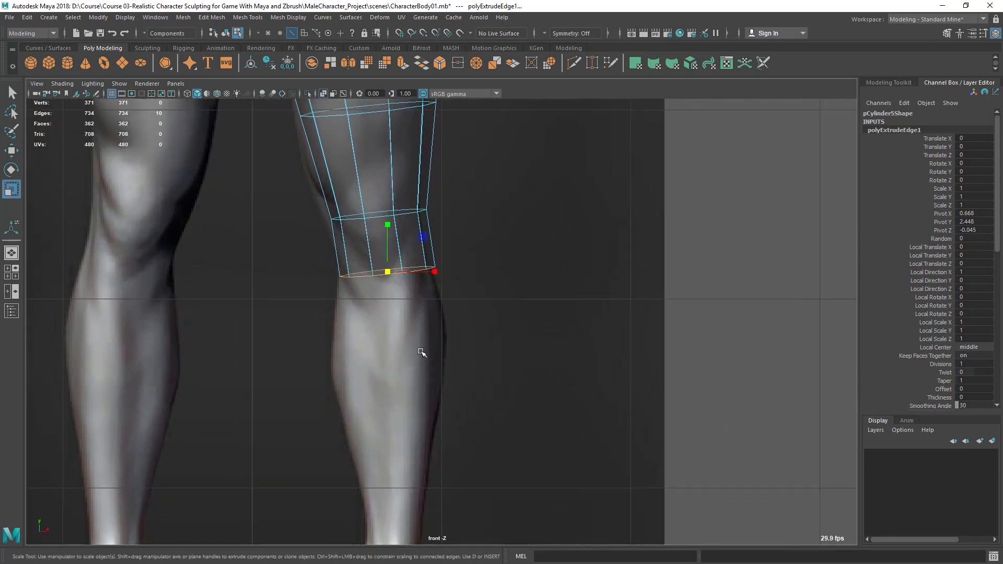
Extrude the leg's lower border edges again and move the new ring down to the upper calf
key("w")
right_click_drag(412, 236, 406, 276, "shift")
key("w")
left_click_drag(387, 272, 392, 334)
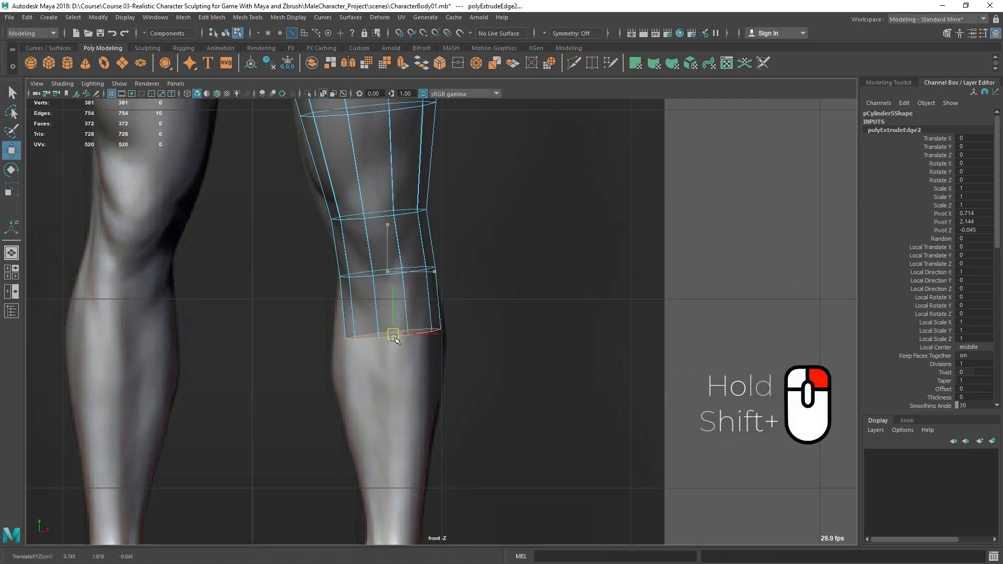
Scale the leg's lowest edge ring slightly wider to match the upper calf in the front reference
right_click_drag(394, 336, 417, 371, "alt")
middle_click_drag(417, 371, 417, 329, "alt")
key("r")
left_click_drag(391, 293, 404, 294)
key("w")
Extrude the leg's lowest border edges and move the new ring down to the middle of the calf in the front view
right_click_drag(401, 308, 410, 316, "alt")
middle_click_drag(410, 316, 411, 279, "alt")
right_click_drag(402, 236, 400, 267, "shift")
key("w")
left_click_drag(385, 263, 385, 338)
right_click_drag(385, 337, 373, 320, "alt")
middle_click_drag(373, 320, 376, 341, "alt")
right_click_drag(406, 421, 391, 374, "alt")
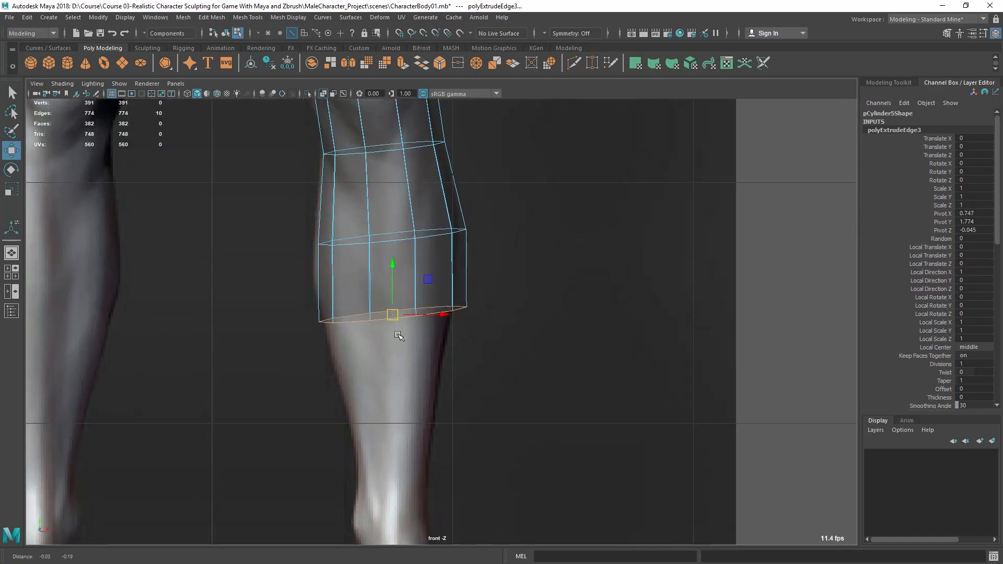
Move the lowest edge ring backward in the side view to line up with the reference calf
key("space")
key("space")
middle_click_drag(521, 411, 540, 307, "alt")
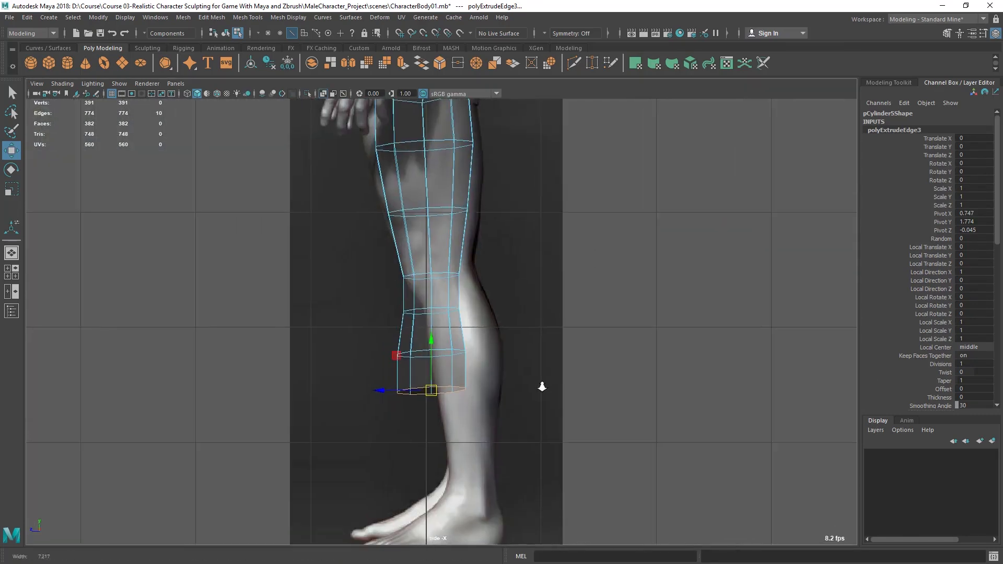
right_click_drag(540, 307, 394, 430, "alt")
left_click_drag(381, 408, 435, 411)
middle_click_drag(475, 411, 370, 436, "alt")
right_click_drag(370, 436, 448, 352, "alt")
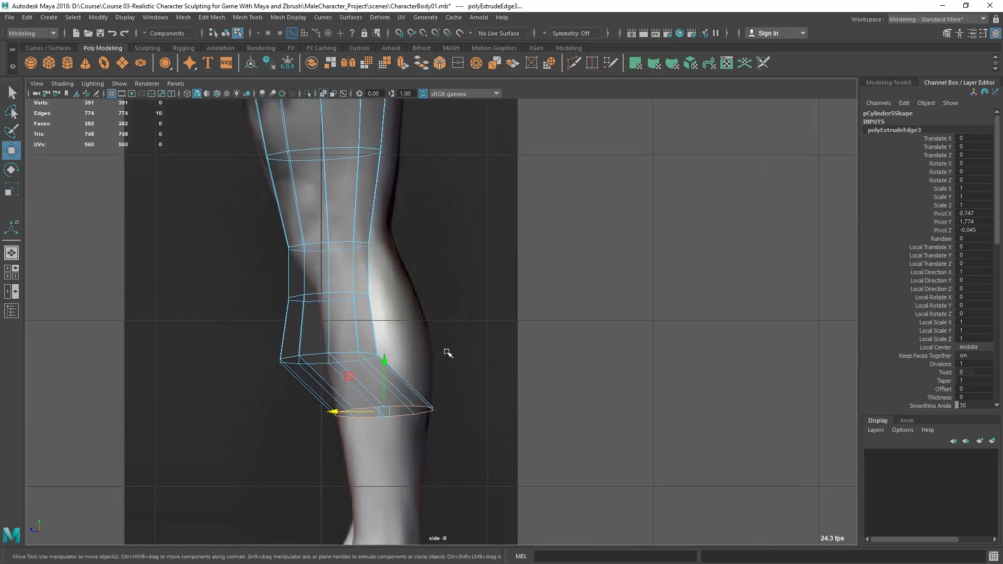
Move the upper-calf loop and the loop just below the knee backward in the side view to follow the reference leg
key("space")
middle_click_drag(291, 450, 298, 465, "alt")
right_click_drag(297, 464, 316, 469, "alt")
middle_click_drag(231, 455, 312, 457, "alt")
right_click_drag(311, 456, 326, 470, "alt")
middle_click_drag(679, 450, 690, 420, "alt")
right_click_drag(691, 420, 681, 458, "alt")
middle_click_drag(681, 458, 699, 457, "alt")
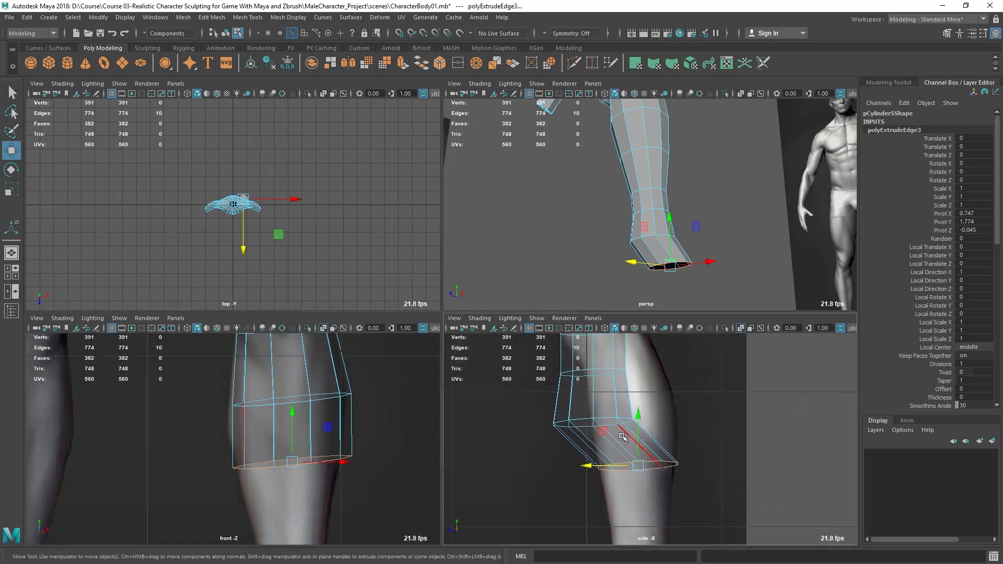
double_click(590, 418)
left_click_drag(544, 419, 587, 418)
middle_click_drag(587, 418, 578, 439, "alt")
double_click(579, 396)
left_click_drag(539, 395, 560, 396)
Adjust the knee edge loop's position and scale it and the loop below in depth to fit the side reference
middle_click_drag(605, 405, 606, 447, "alt")
double_click(600, 393)
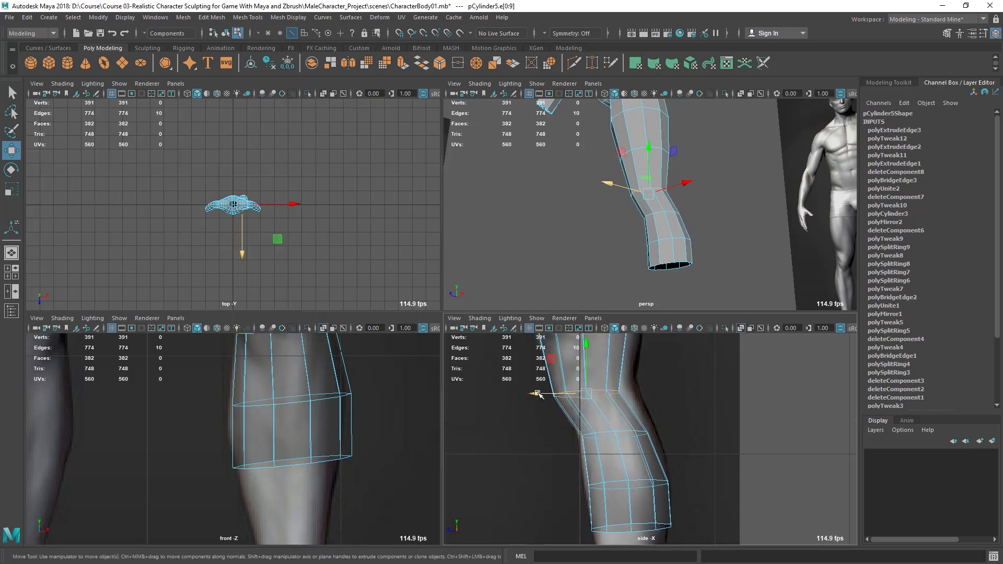
key("r")
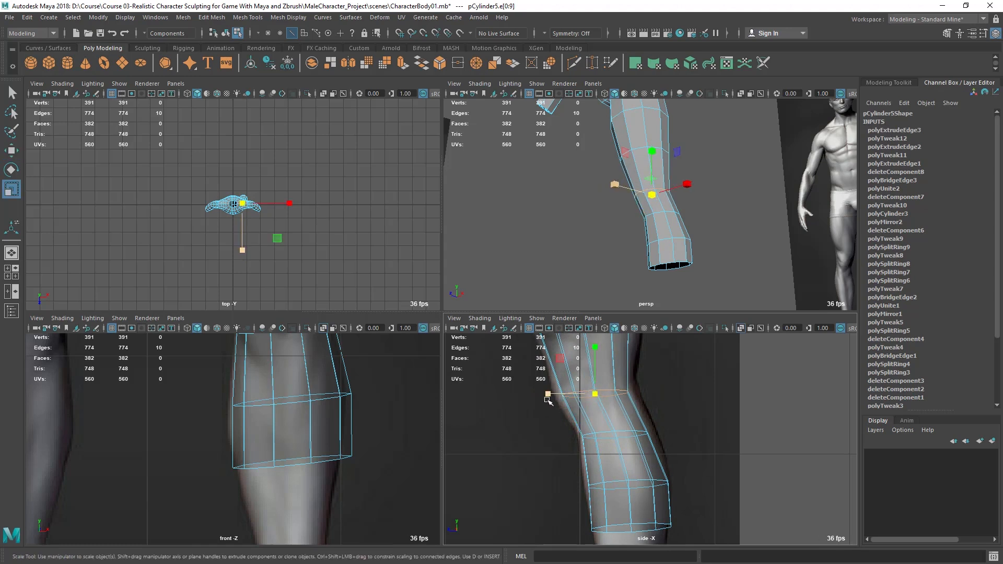
left_click(548, 395)
middle_click_drag(625, 447, 604, 406, "alt")
double_click(605, 392)
left_click_drag(549, 396, 540, 397)
Extrude the bottom border edges of the leg and move the new ring down the calf in the side view
scroll(572, 433, "up", 2)
middle_click_drag(593, 447, 584, 369, "alt")
double_click(603, 418)
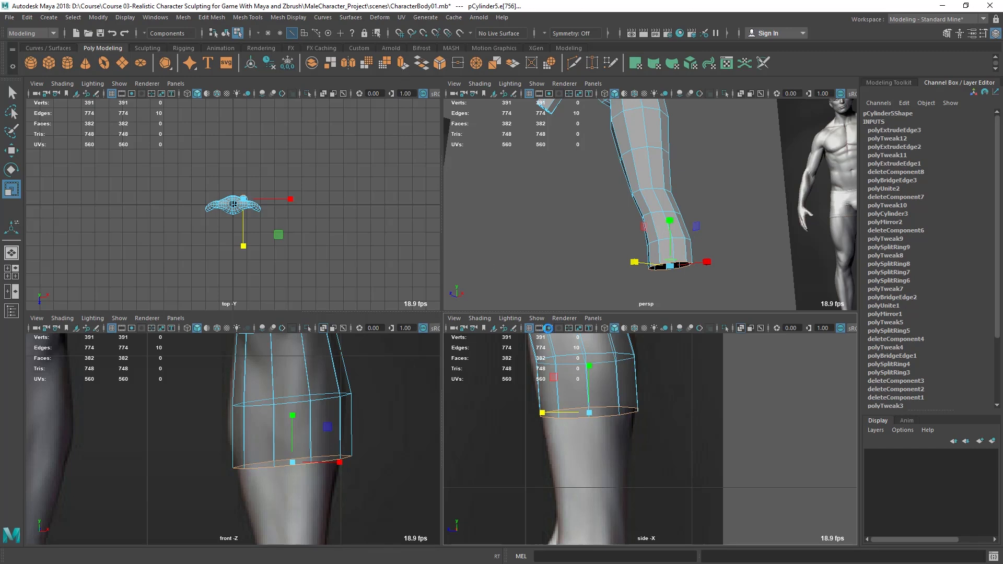
key("ctrl+e")
key("w")
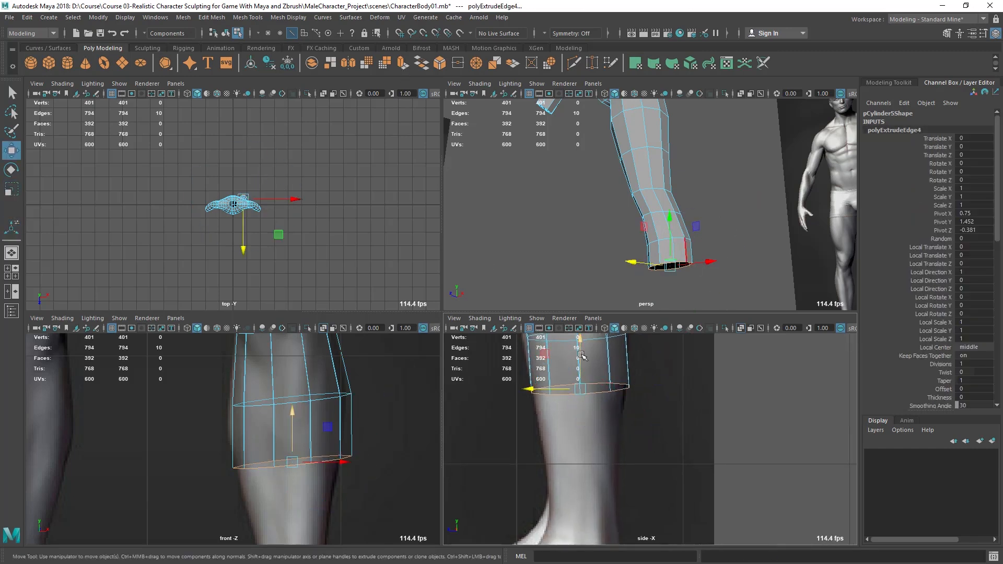
left_click_drag(582, 342, 582, 394)
left_click(212, 17)
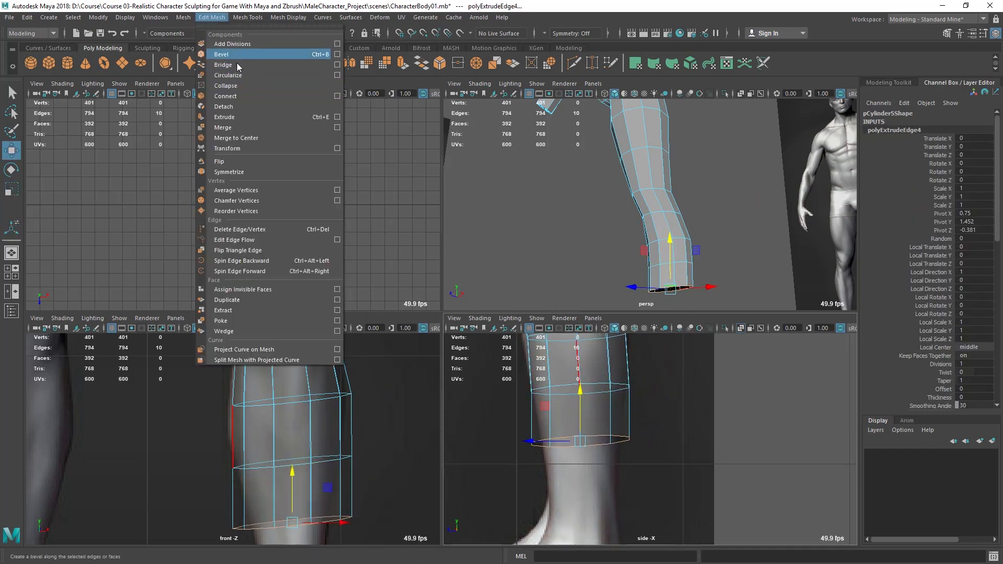
Scale the new bottom ring down to the lower calf's width and shift it slightly lower
left_click(623, 419)
middle_click_drag(623, 419, 618, 380, "alt")
middle_click_drag(588, 427, 585, 438, "alt")
key("r")
left_click_drag(577, 413, 529, 413)
key("w")
middle_click_drag(570, 433, 565, 450, "alt")
left_click_drag(573, 376, 573, 392)
Extrude the leg's bottom edges once more and move the new ring down to the ankle in the side view
middle_click_drag(573, 405, 573, 374, "alt")
right_click_drag(600, 356, 600, 386, "shift")
key("w")
left_click_drag(573, 371, 573, 421)
right_click(598, 422, "shift")
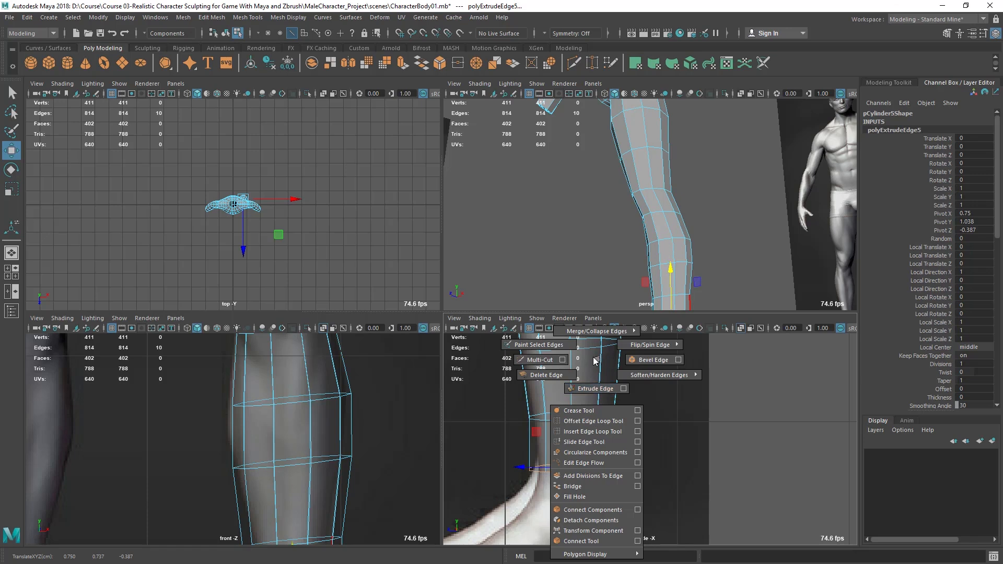
middle_click_drag(577, 450, 571, 398, "alt")
left_click_drag(569, 369, 570, 398)
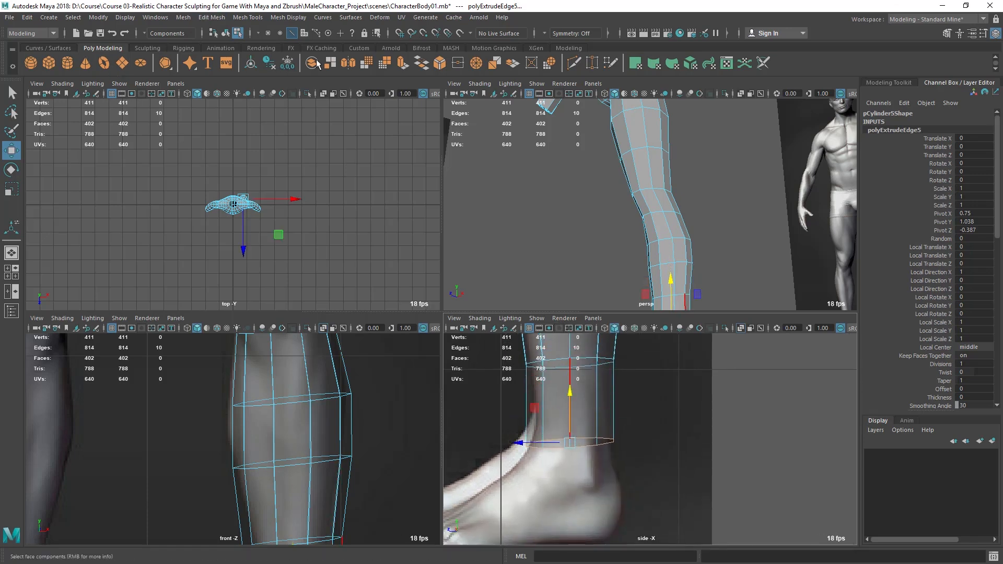
Scale the mid-calf edge loop slightly smaller to fit the side reference
scroll(595, 445, "down", 5)
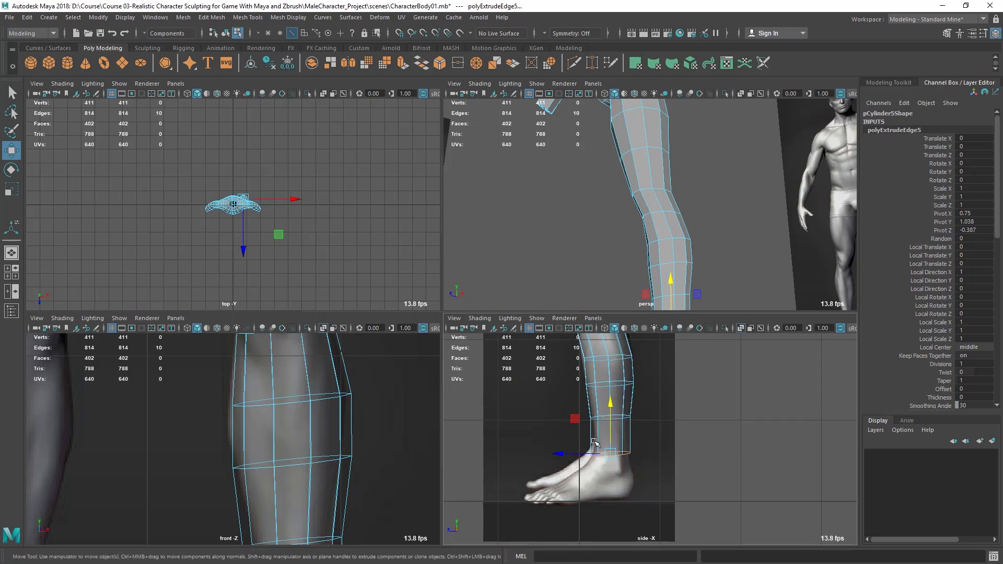
scroll(622, 475, "up", 4)
mouse_move(585, 360)
right_mouse_down("shift")
mouse_move(605, 388)
mouse_move(586, 365)
right_mouse_up("shift")
middle_click_drag(598, 418, 611, 465, "alt")
scroll(601, 423, "down", 3)
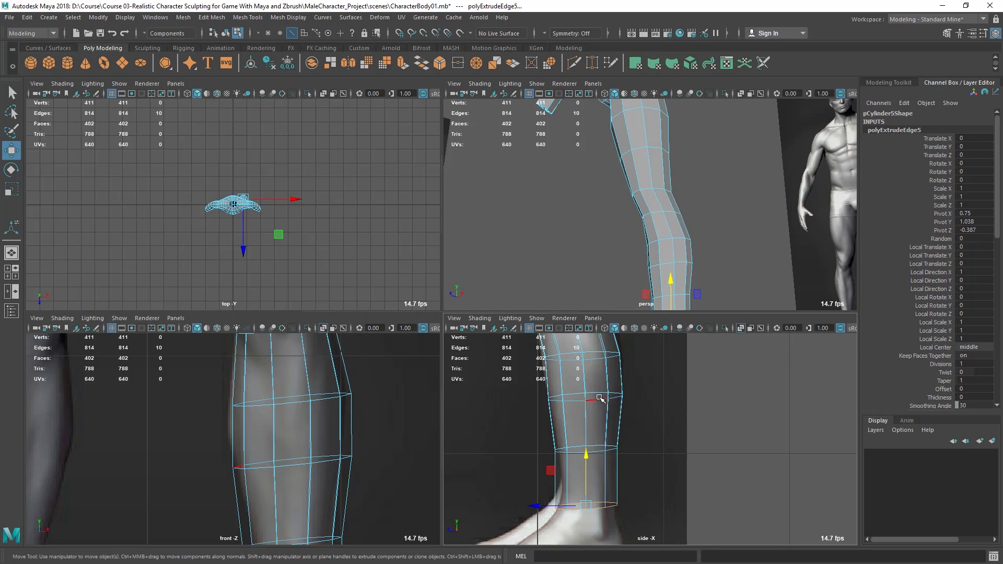
left_click(600, 398)
key("r")
left_click_drag(587, 398, 585, 401)
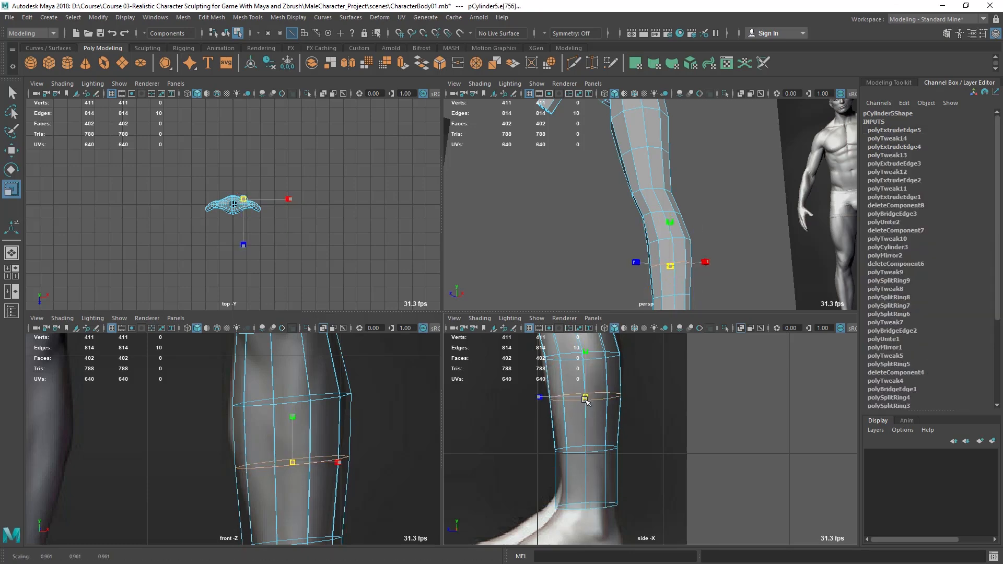
middle_click_drag(620, 496, 611, 449, "alt")
Examine the leg and the whole body mesh in the perspective view
key("space")
key("space")
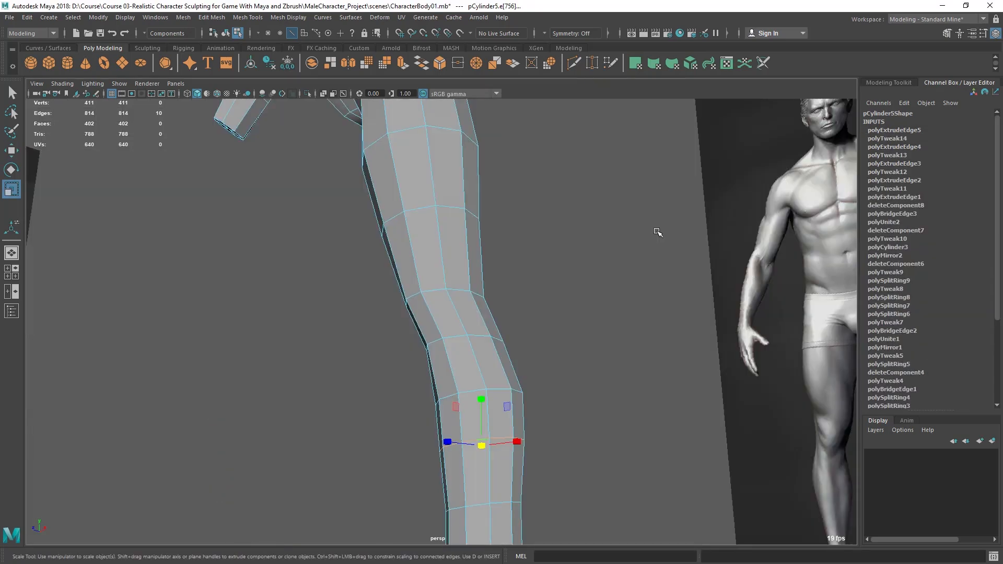
key("space")
right_click_drag(671, 246, 400, 287, "alt")
left_click_drag(401, 287, 448, 311, "alt")
key("q")
middle_click_drag(454, 312, 460, 384, "alt")
right_click_drag(460, 385, 476, 313, "alt")
left_click_drag(477, 312, 389, 284, "alt")
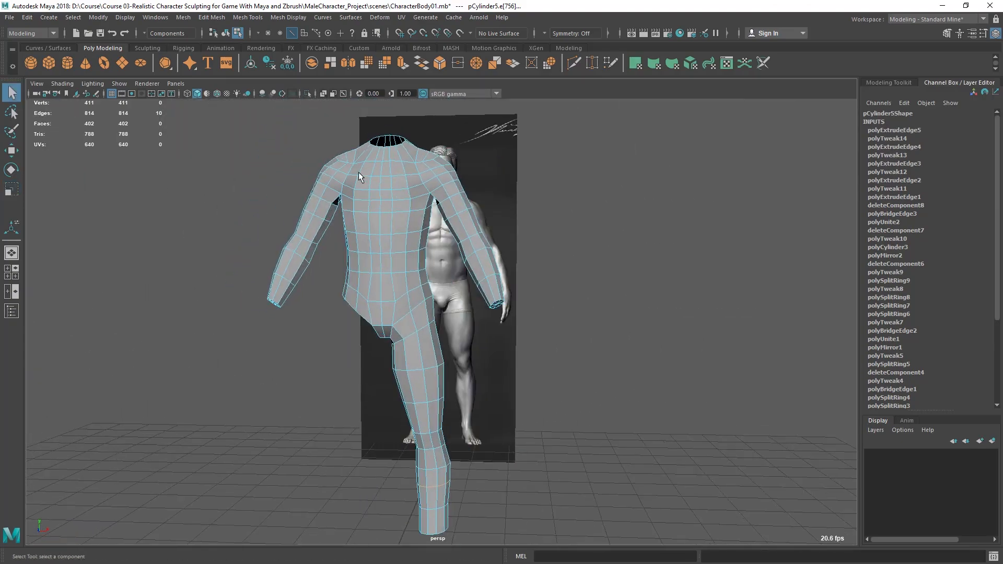
left_click_drag(264, 233, 343, 310, "alt")
Delete all faces of the body half that has no leg, selecting them in the front view, and return to object selection
key("space")
right_click_drag(418, 306, 360, 250, "alt")
middle_click_drag(403, 196, 395, 369, "alt")
key("F11")
left_click_drag(236, 159, 398, 403)
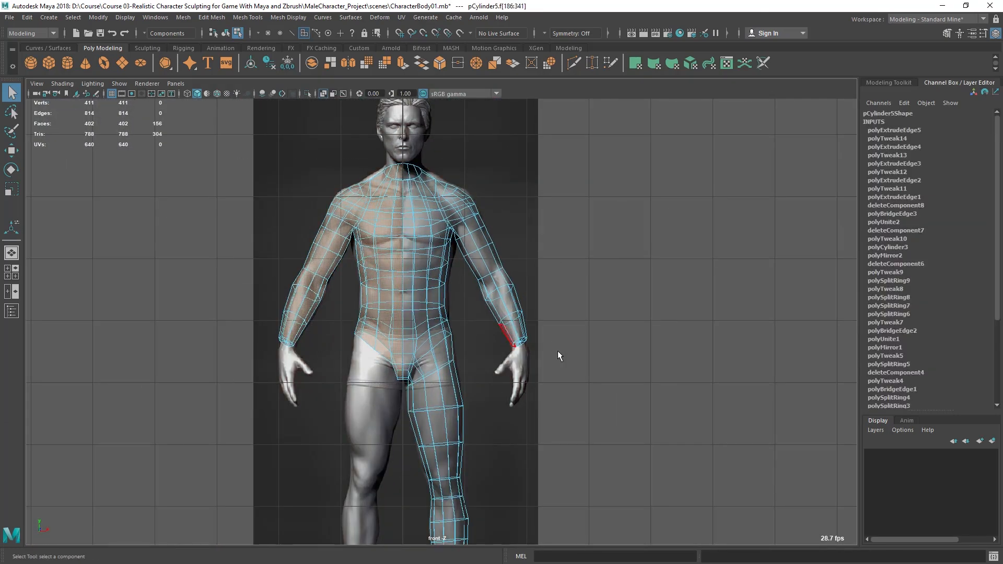
middle_click_drag(518, 390, 516, 256, "alt")
right_click_drag(516, 256, 535, 264, "alt")
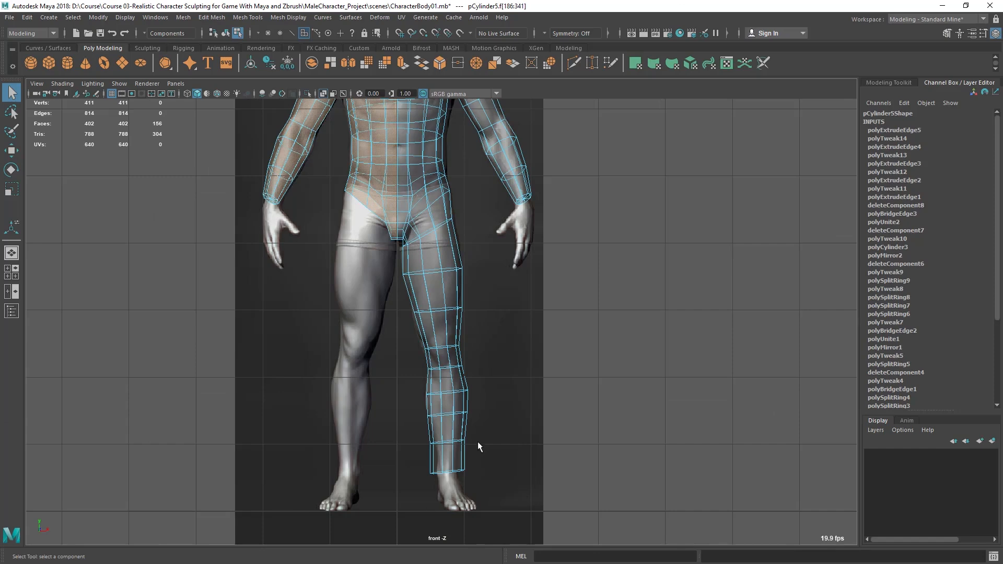
middle_click_drag(481, 317, 482, 445, "alt")
middle_click_drag(469, 346, 461, 399, "alt")
right_click_drag(461, 400, 486, 397, "alt")
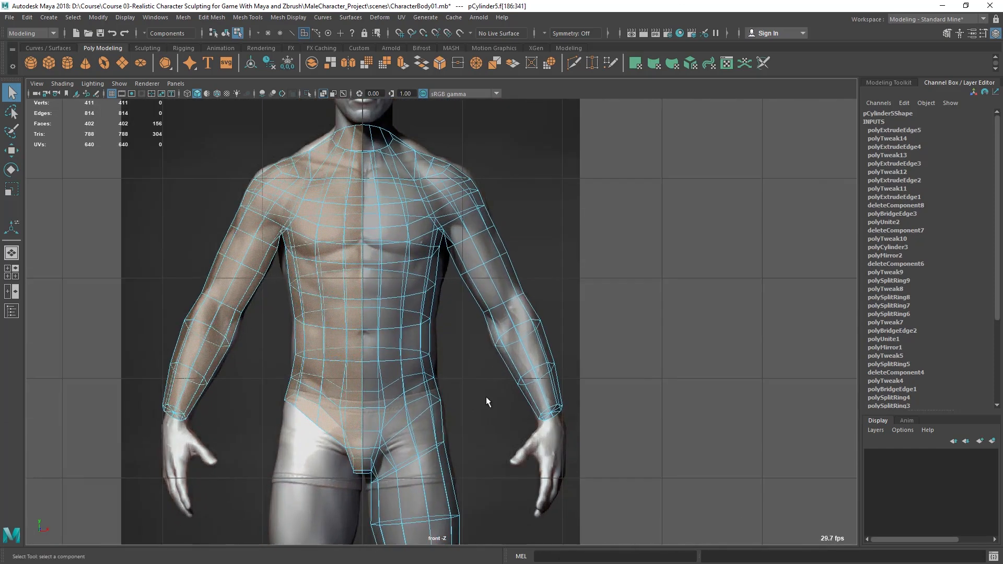
key("Delete")
key("F8")
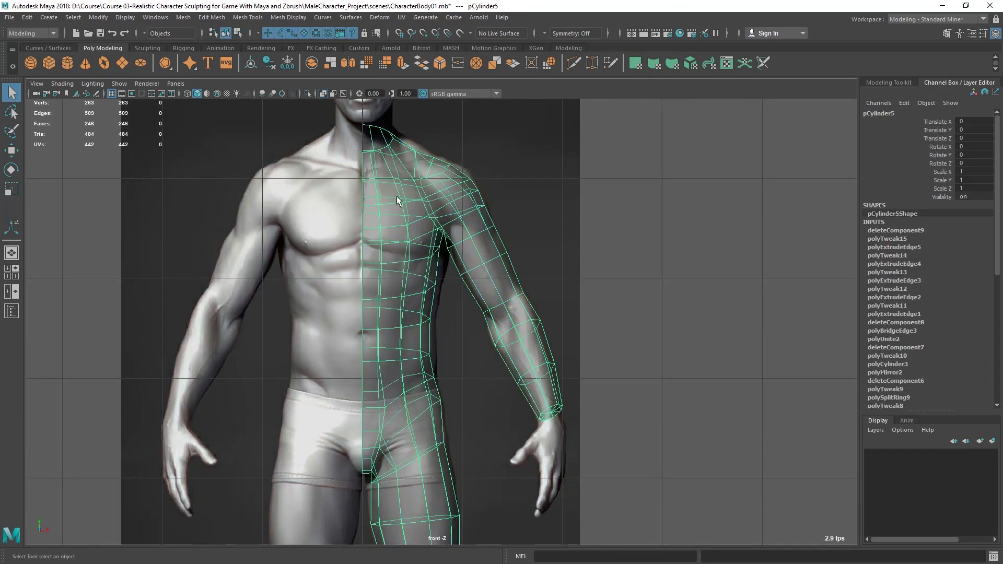
Mirror the remaining half of the body across the world X axis with merged borders
left_click(212, 17)
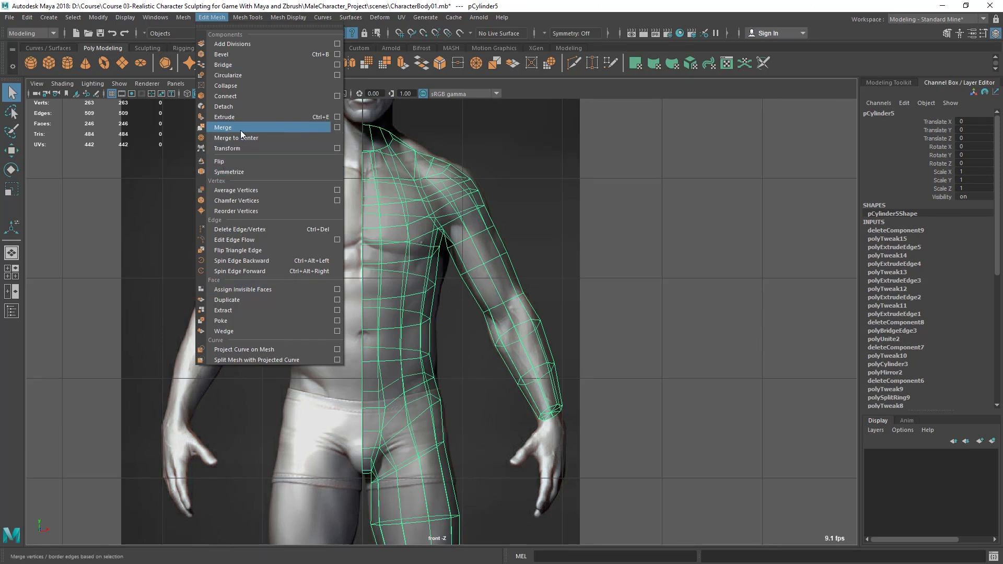
mouse_move(183, 17)
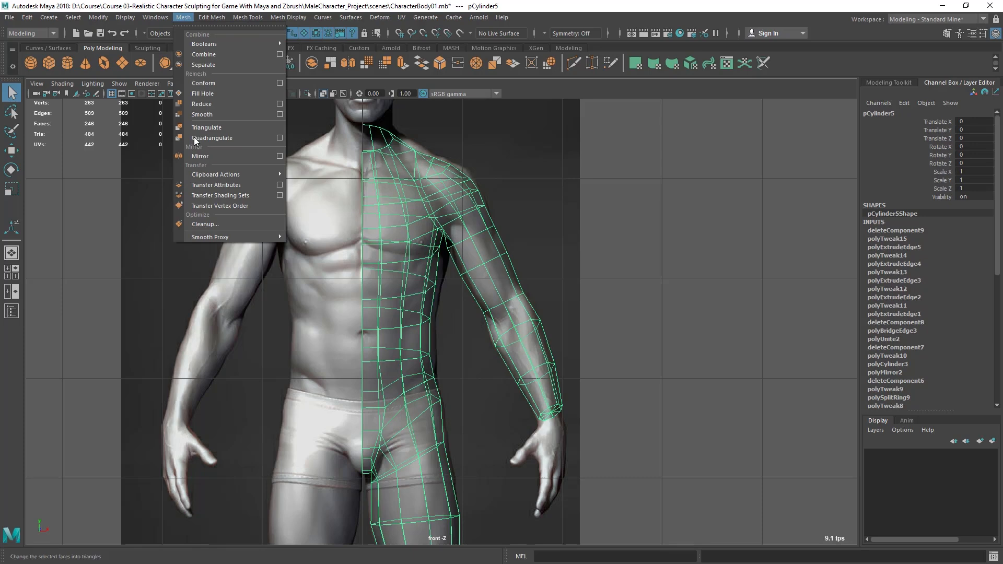
left_click(203, 157)
key("space")
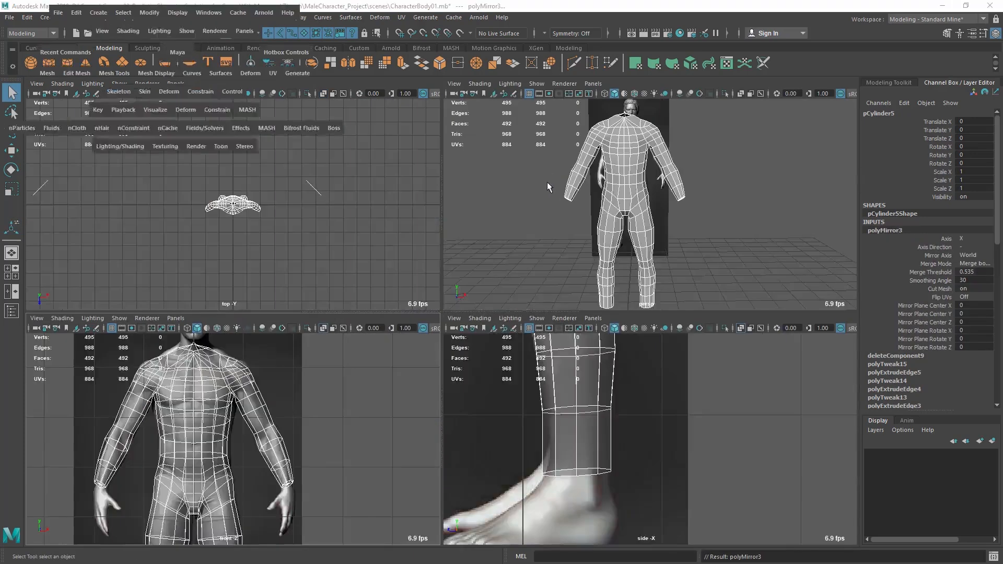
key("space")
Examine the mirrored body's neck opening and the mesh's construction history list
left_click_drag(550, 177, 558, 235, "alt")
right_click_drag(557, 235, 586, 327, "alt")
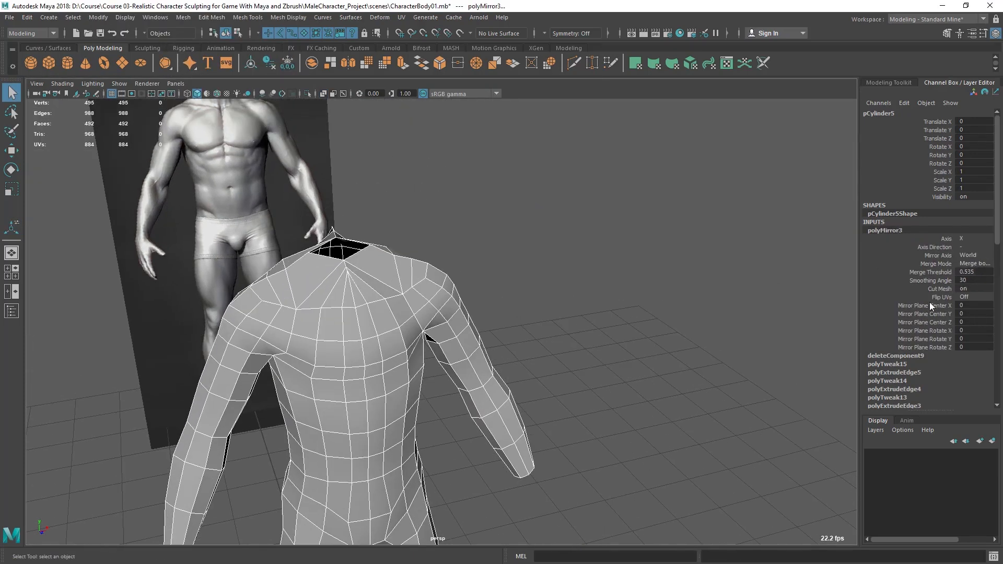
left_click_drag(551, 338, 571, 374, "alt")
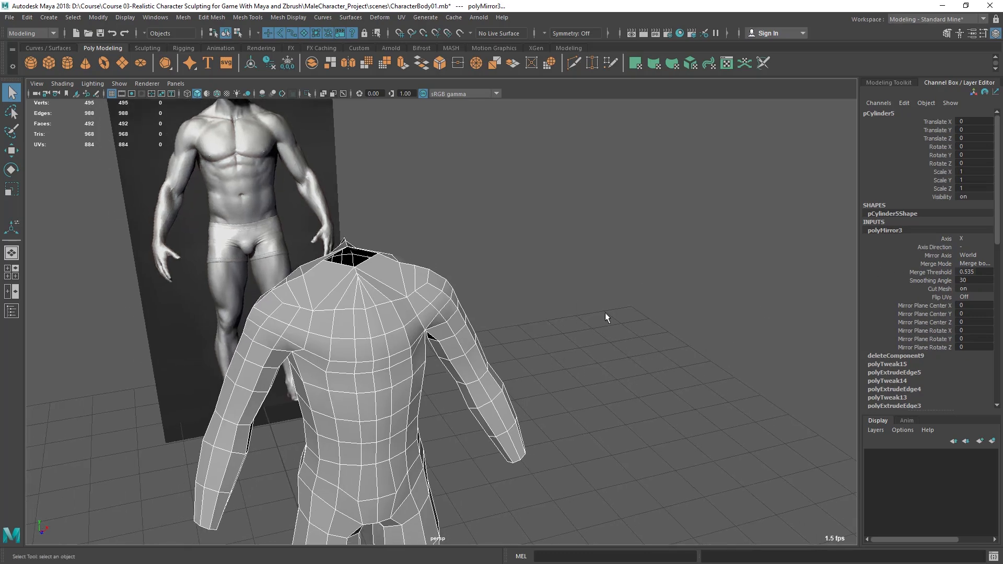
left_click_drag(507, 374, 656, 387, "alt")
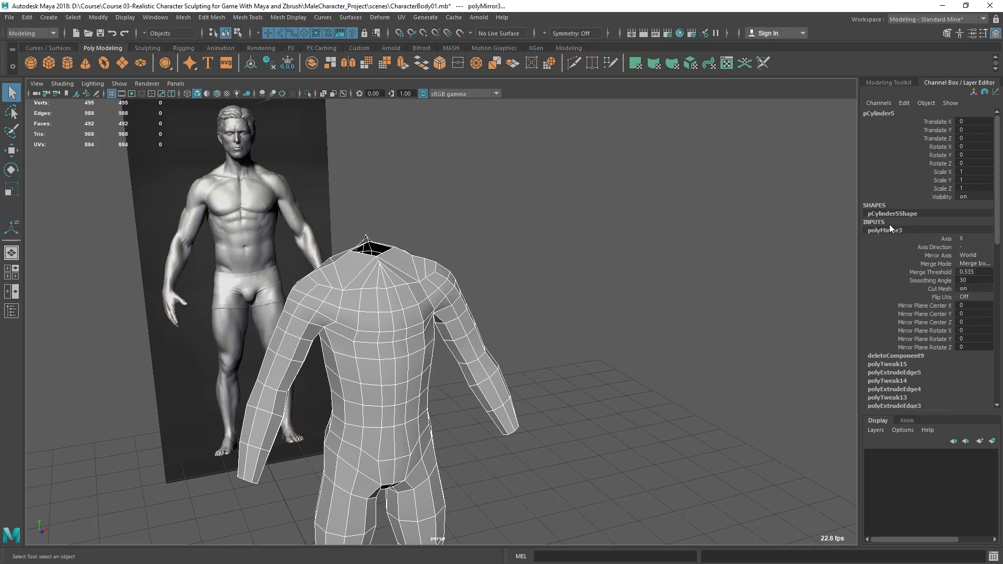
scroll(927, 291, "down", 8)
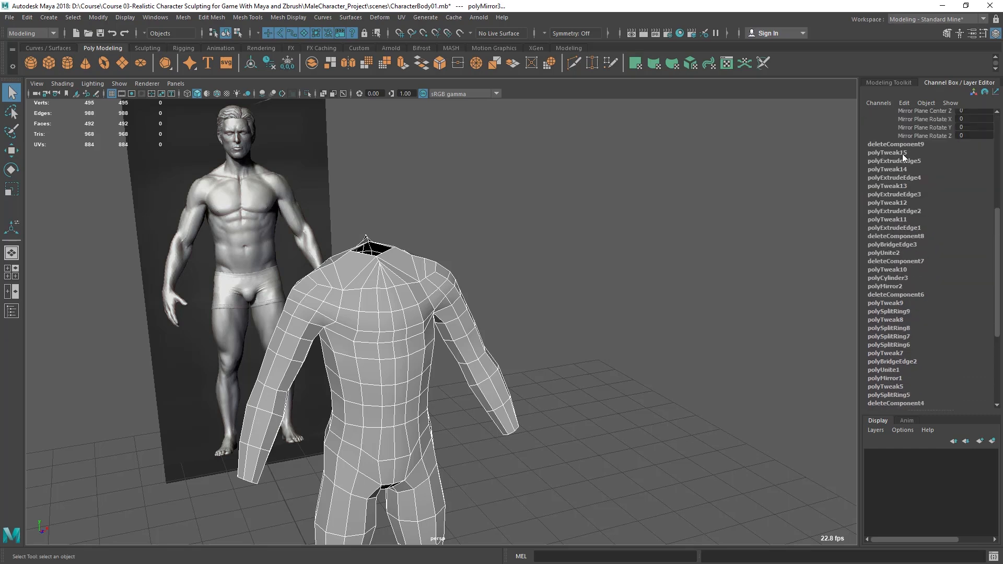
scroll(891, 391, "down", 6)
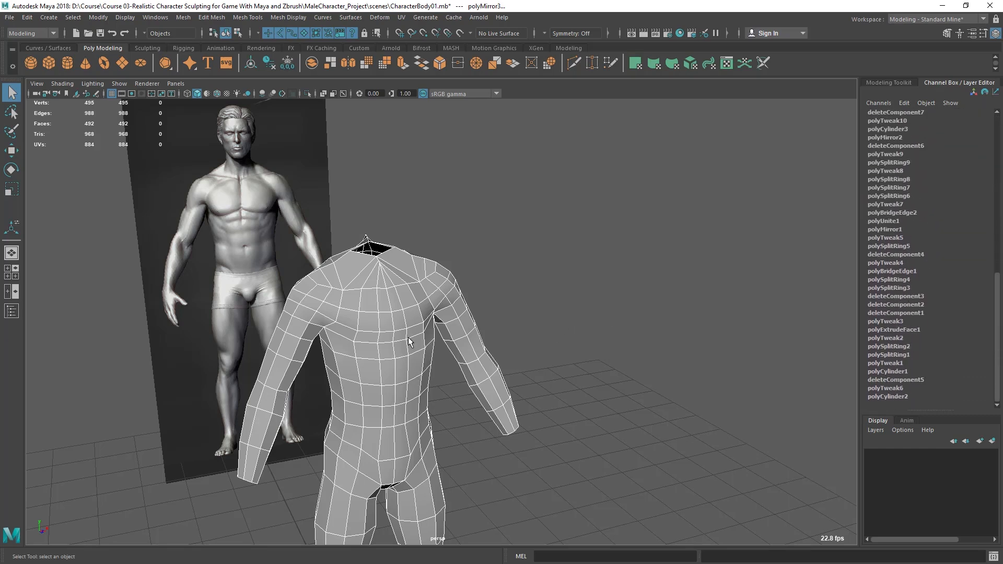
scroll(896, 225, "up", 12)
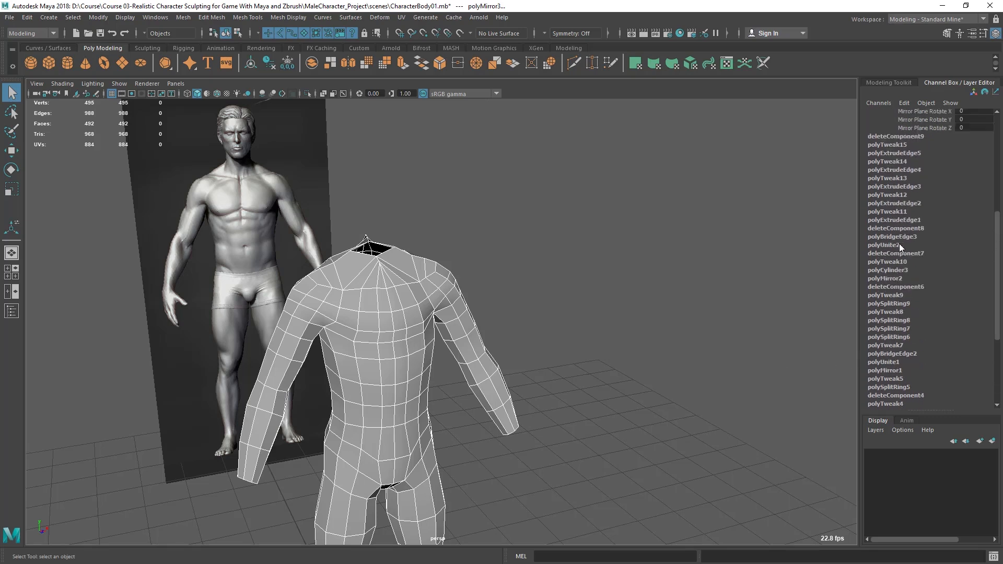
scroll(915, 329, "down", 3)
scroll(940, 365, "up", 1)
scroll(921, 343, "down", 9)
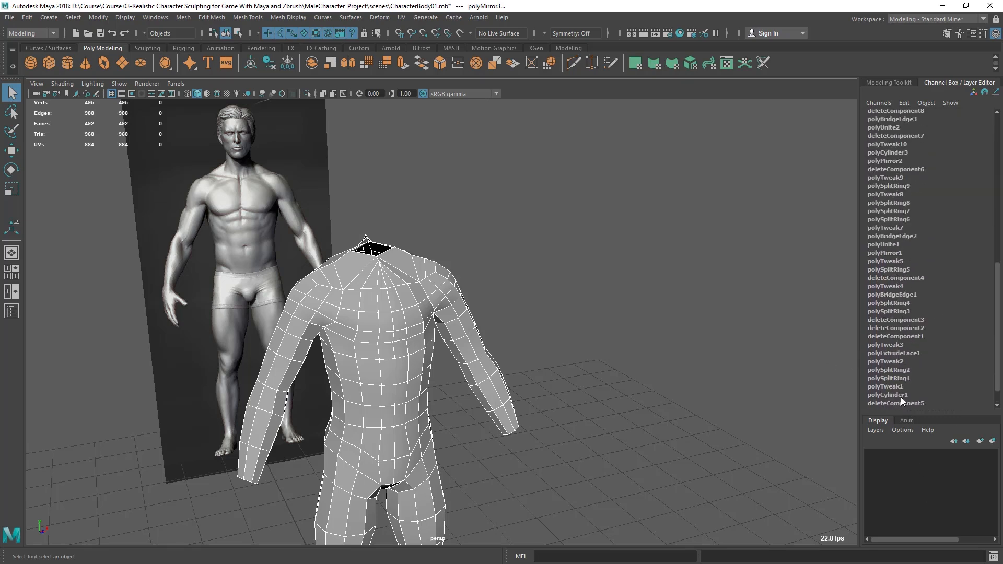
scroll(935, 265, "up", 9)
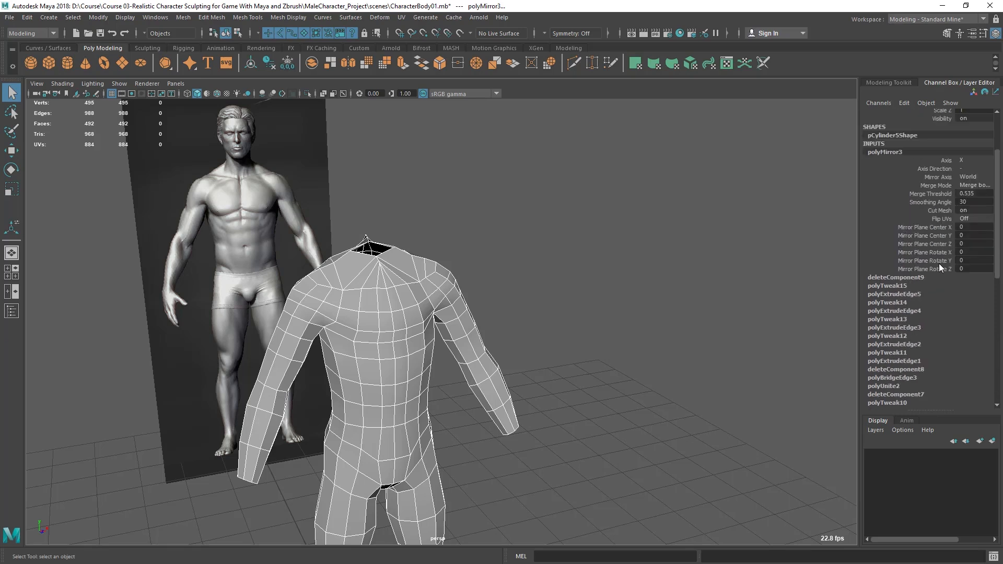
Set the mirror operation's Merge Threshold to 0.001
left_click(975, 193)
type(".001")
key("Return")
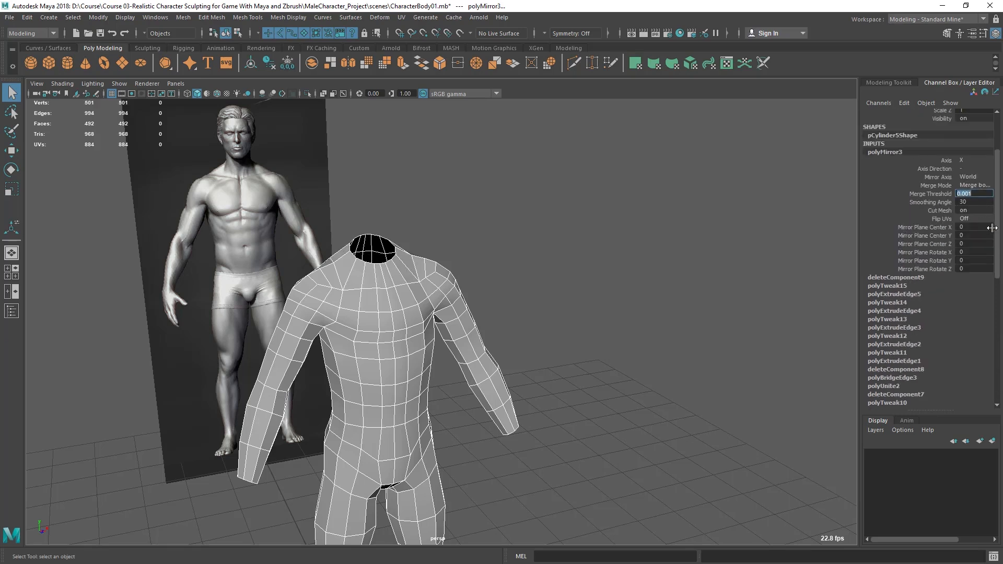
scroll(371, 238, "up", 5)
right_click_drag(371, 238, 462, 145)
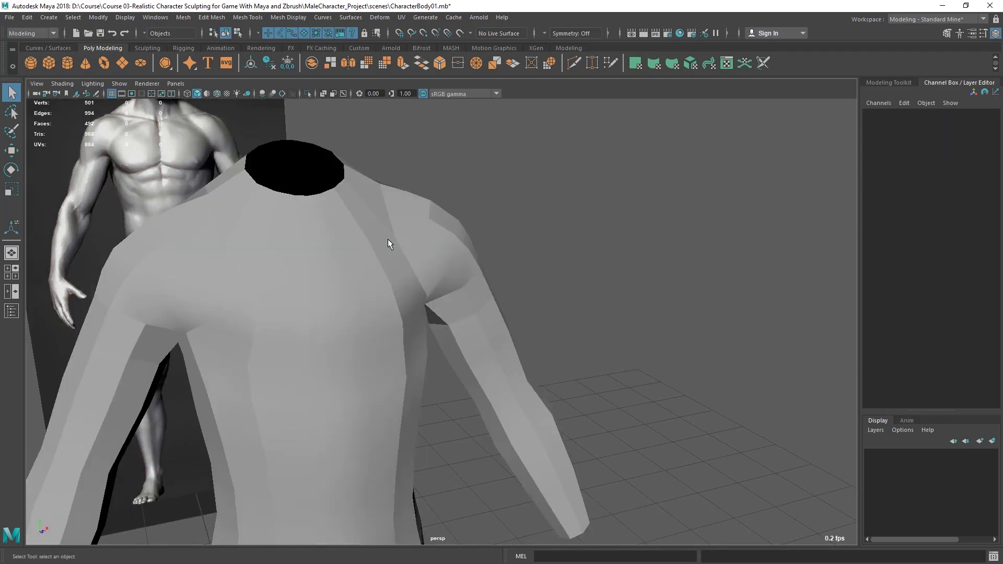
Delete the body mesh's construction history and clear the selection
left_click(388, 239)
scroll(969, 305, "down", 5)
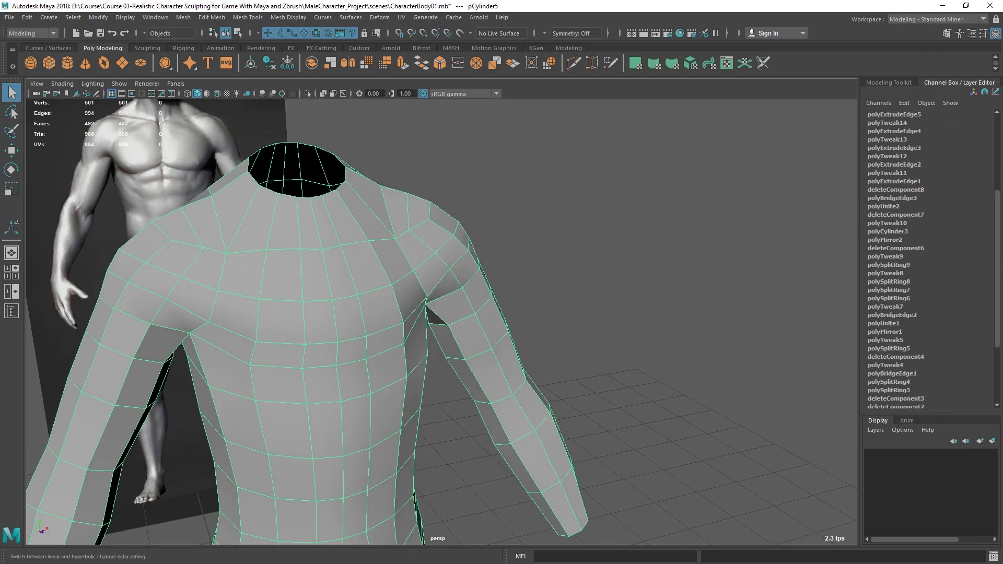
scroll(928, 290, "up", 3)
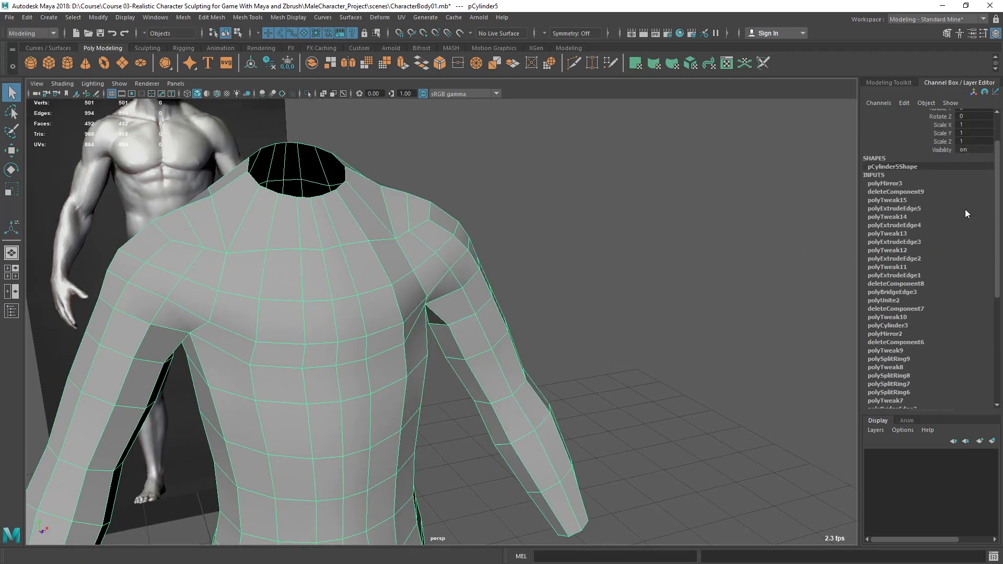
scroll(938, 385, "down", 7)
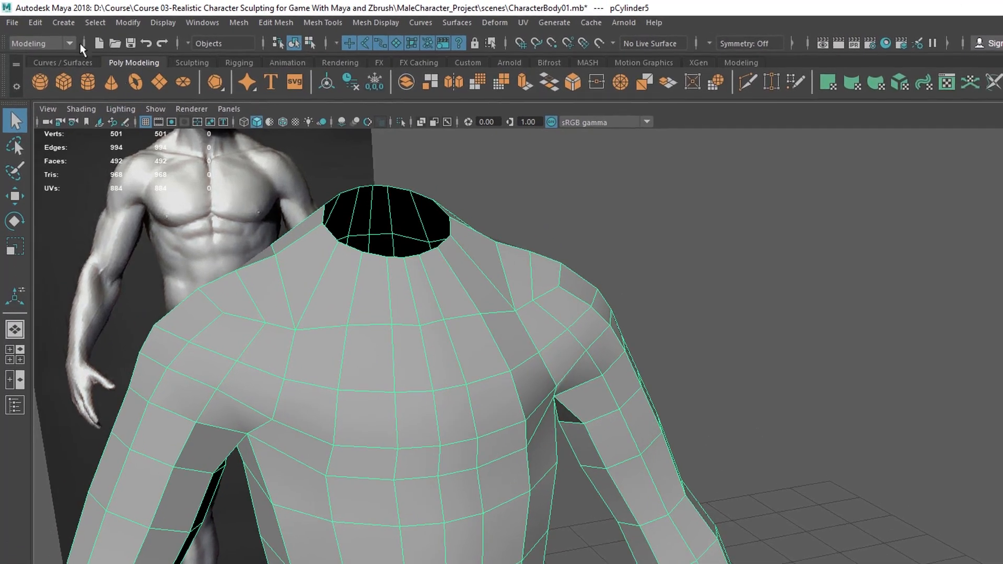
left_click(31, 22)
mouse_move(79, 195)
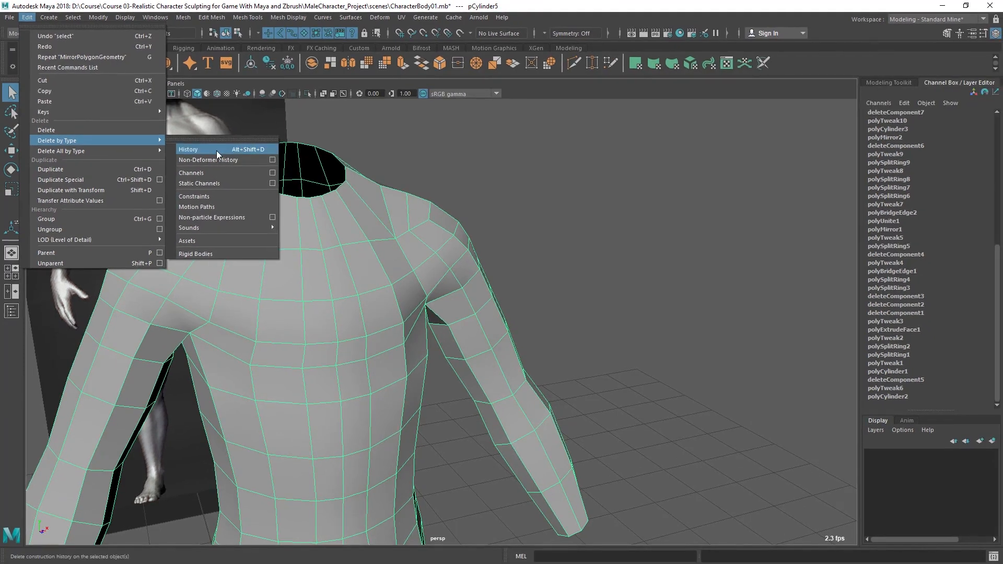
left_click(217, 151)
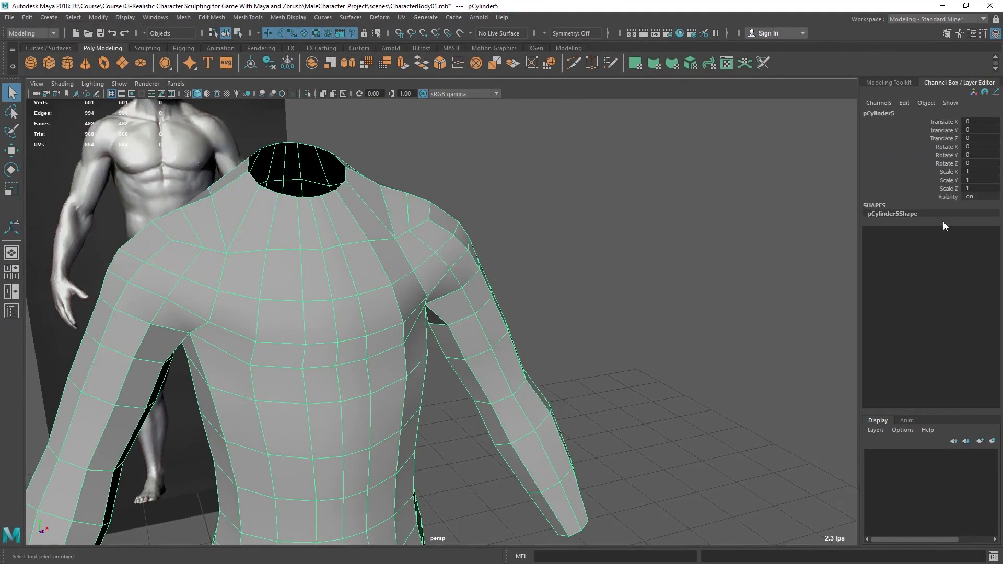
scroll(383, 266, "down", 3)
left_click_drag(383, 267, 311, 264, "alt")
left_click(391, 218)
left_click_drag(261, 361, 287, 338, "alt")
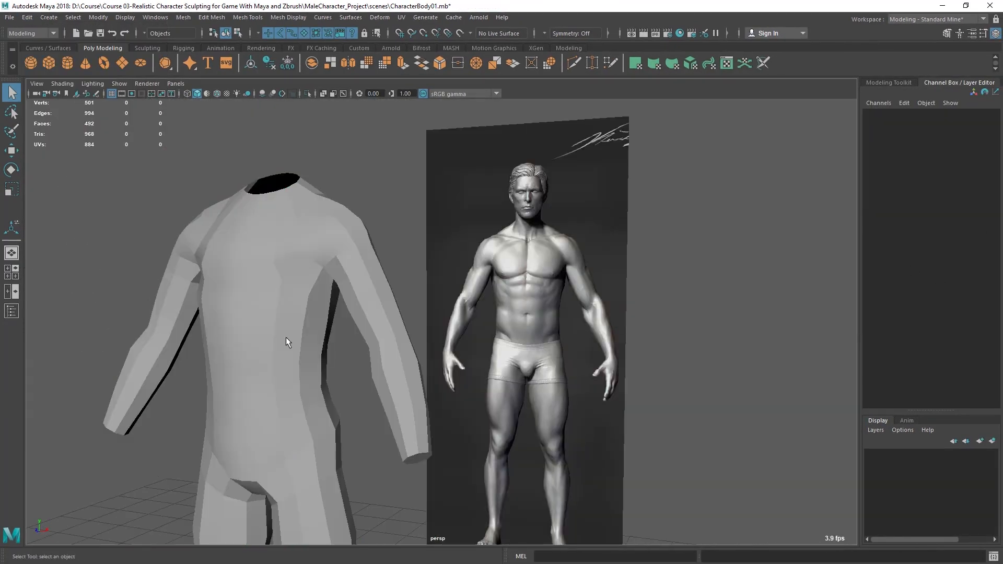
scroll(406, 347, "down", 2)
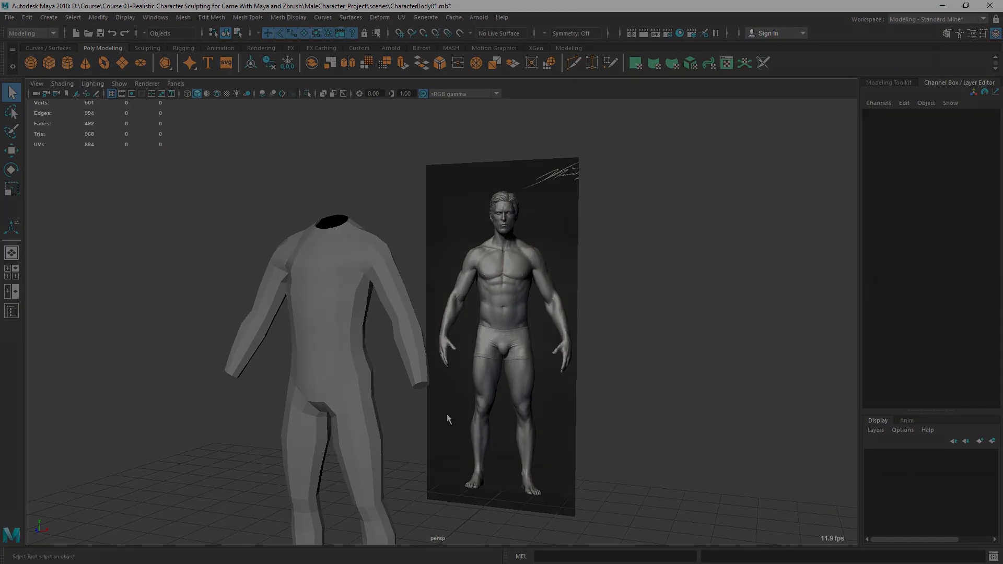